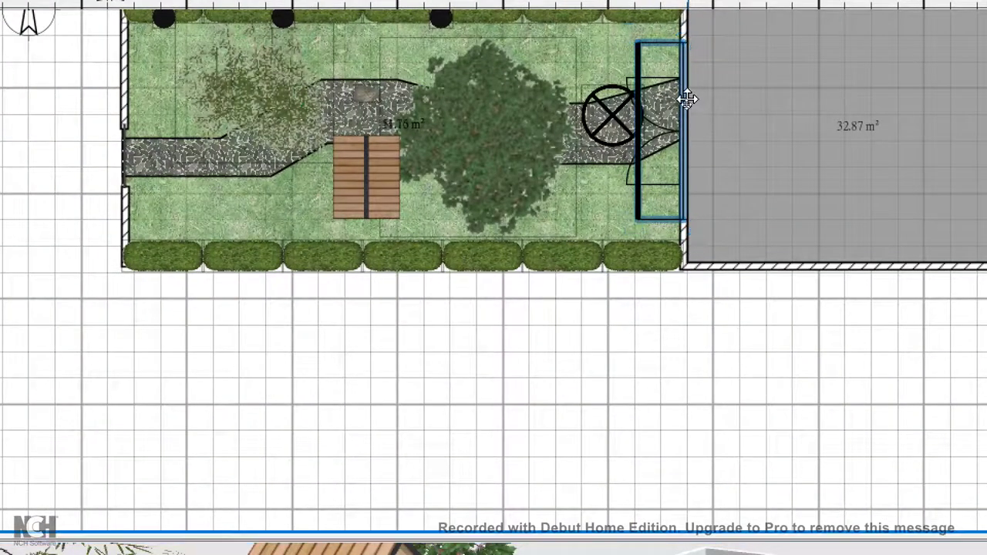
Slide the double glass door north along the wall between the garden and the room.
left_click_drag(687, 98, 682, 79)
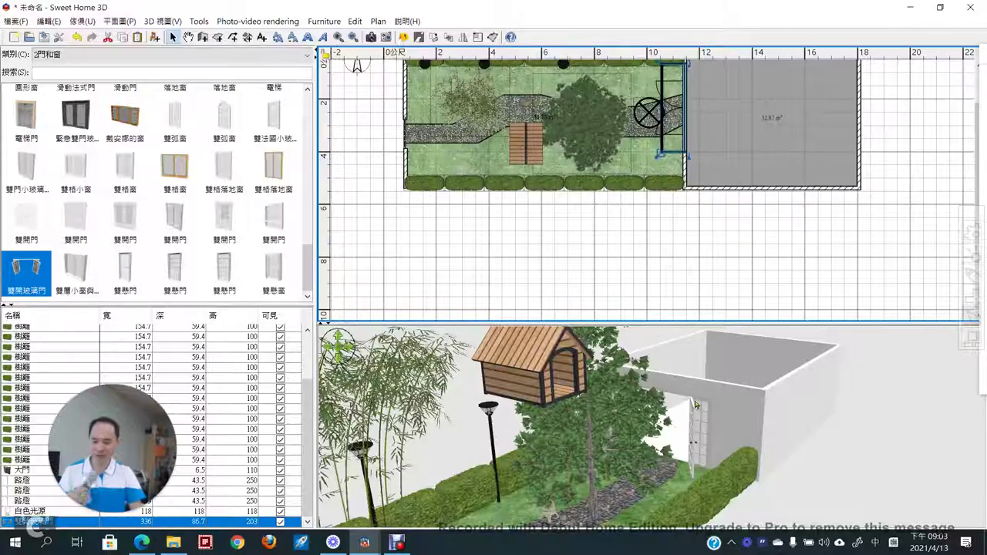
left_click(680, 505)
left_click_drag(681, 505, 646, 512)
left_click_drag(659, 437, 652, 425)
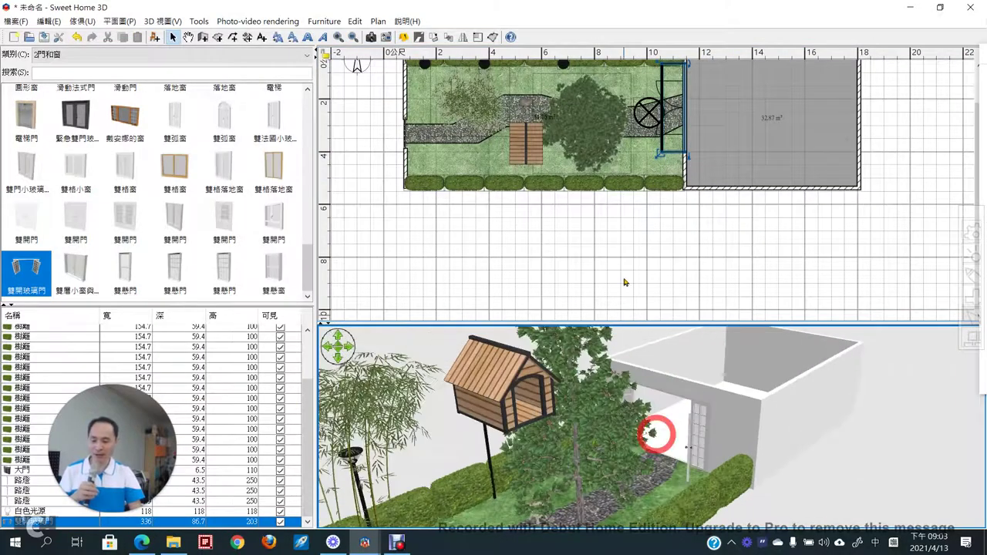
Move the pine tree to the gate end of the garden and place the dog house over it.
left_click(570, 114)
left_click_drag(570, 114, 456, 144)
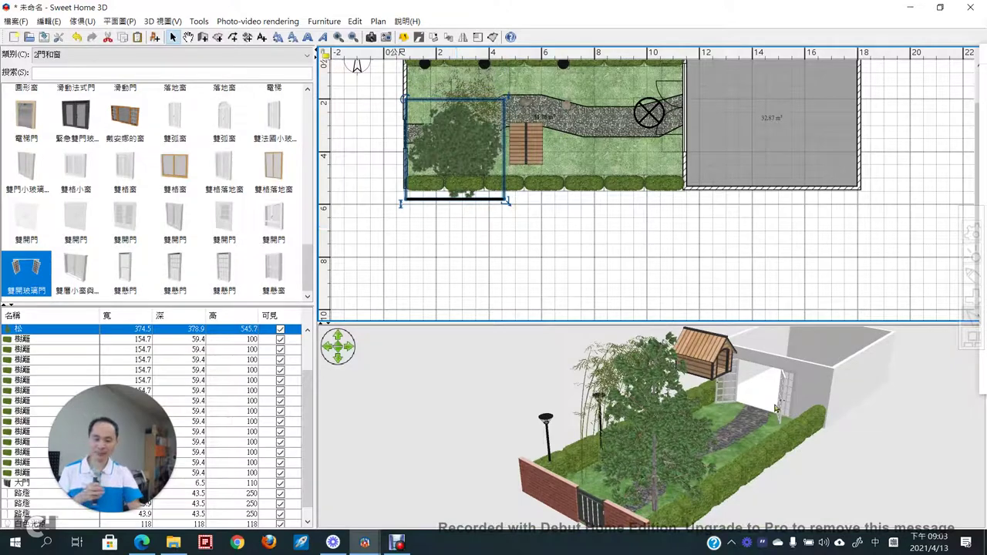
left_click(529, 141)
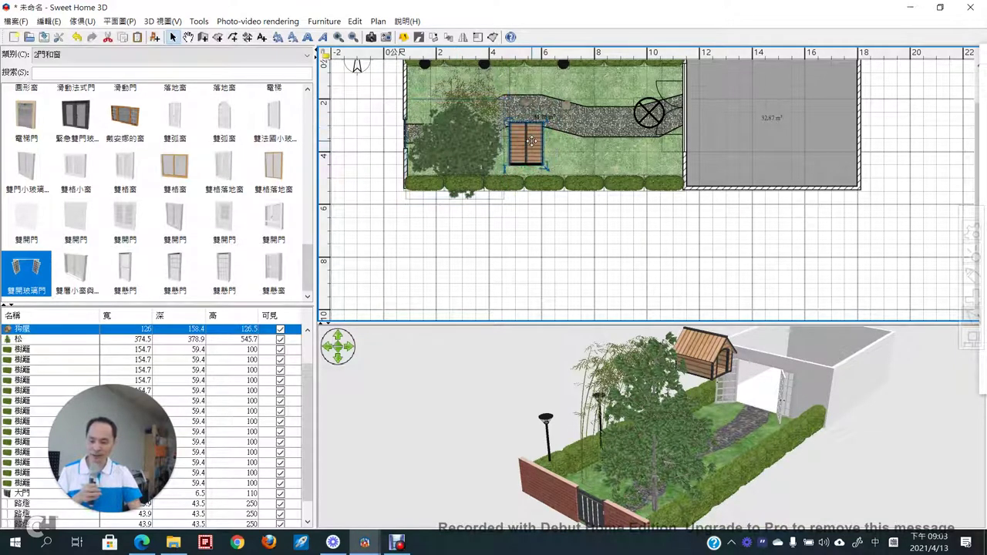
left_click_drag(527, 142, 455, 145)
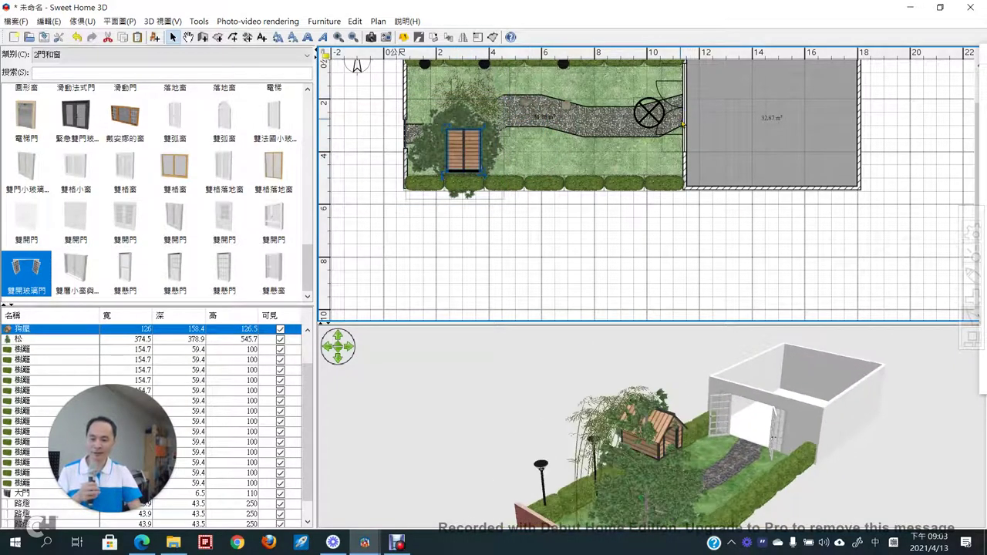
Reposition the double glass door along the shared wall so it lines up with the end of the gravel path.
left_click_drag(682, 121, 683, 145)
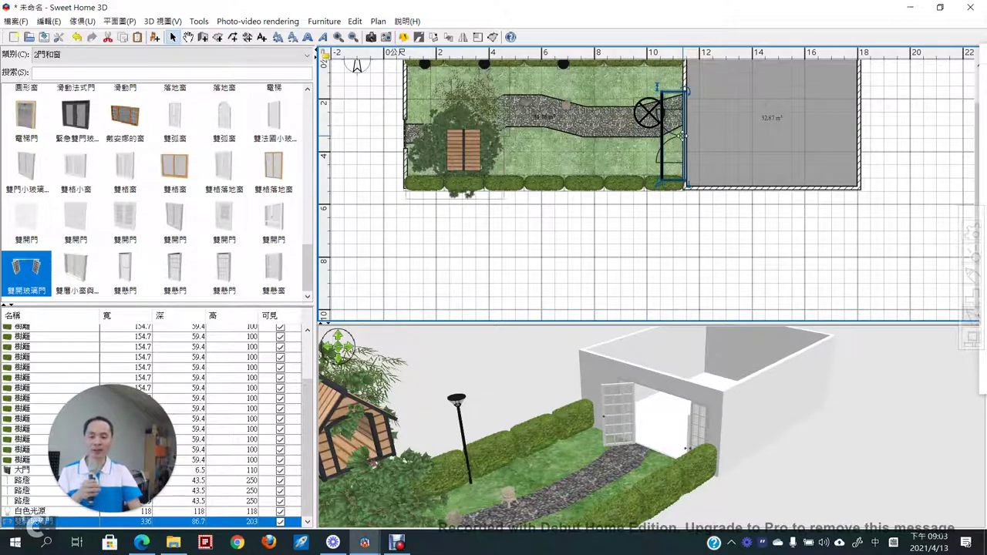
left_click_drag(681, 136, 680, 117)
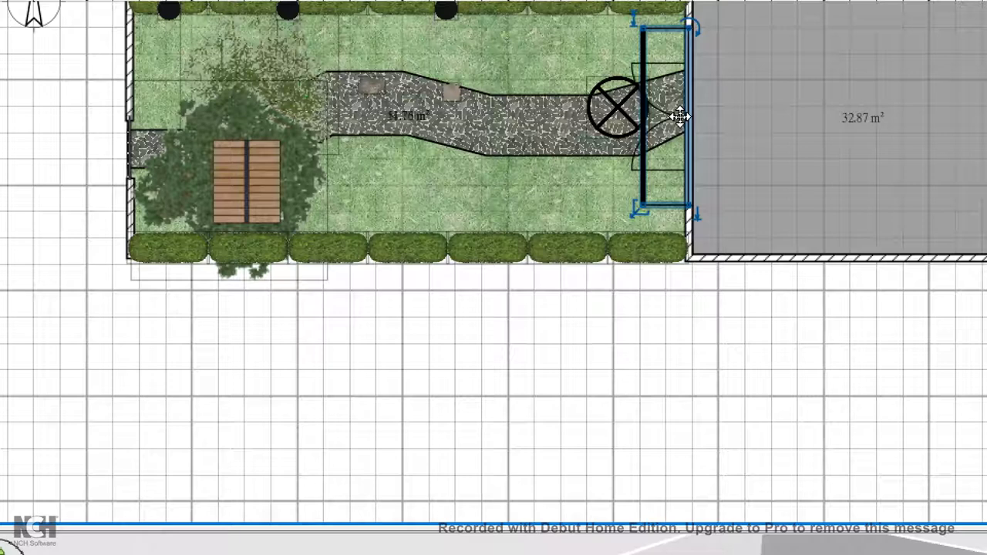
mouse_move(665, 187)
left_mouse_down()
mouse_move(608, 186)
mouse_move(590, 67)
mouse_move(705, 41)
left_mouse_up()
mouse_move(703, 86)
left_mouse_down()
mouse_move(724, 126)
mouse_move(726, 187)
mouse_move(702, 219)
mouse_move(656, 245)
left_mouse_up()
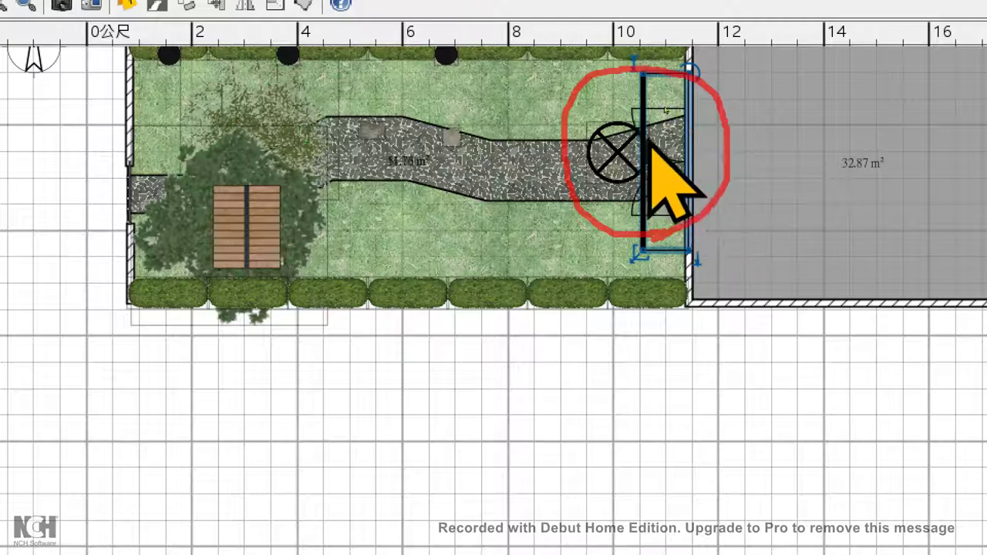
left_click_drag(681, 149, 594, 117)
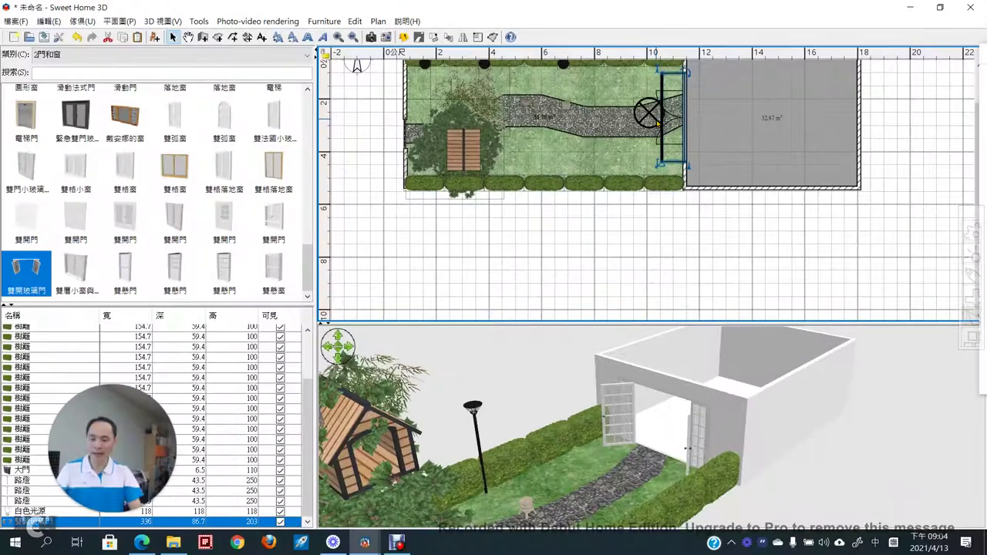
Shift the double glass door to the room side of the wall so its leaves swing into the room.
left_click_drag(658, 122, 690, 115)
left_click(648, 397)
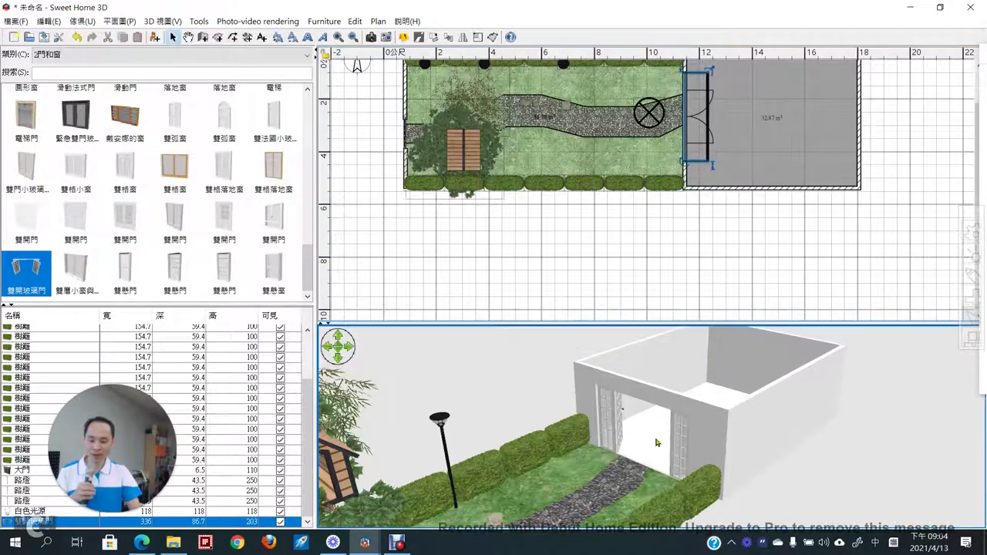
left_click_drag(526, 460, 508, 459)
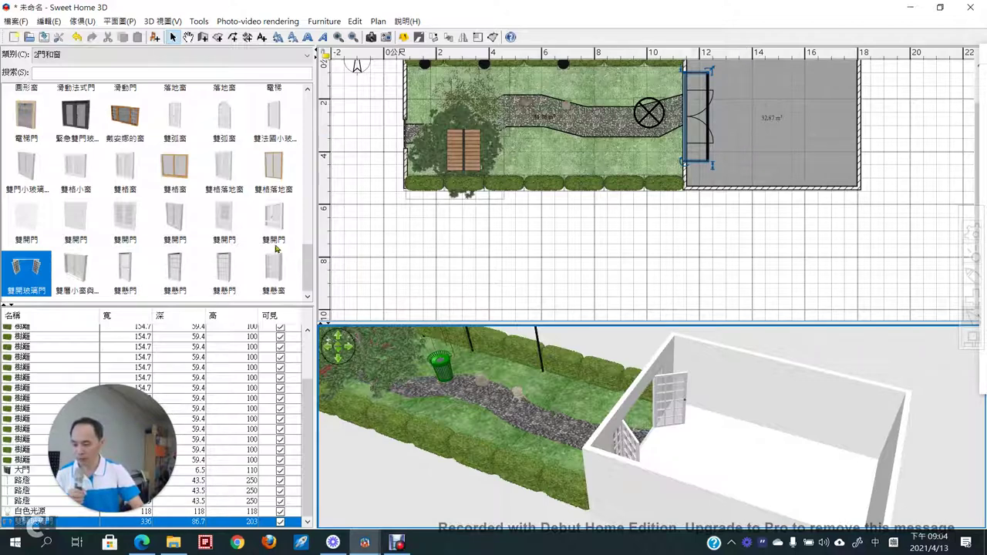
Add a 雙格窗 window near the middle of the room's south wall.
left_click(175, 221)
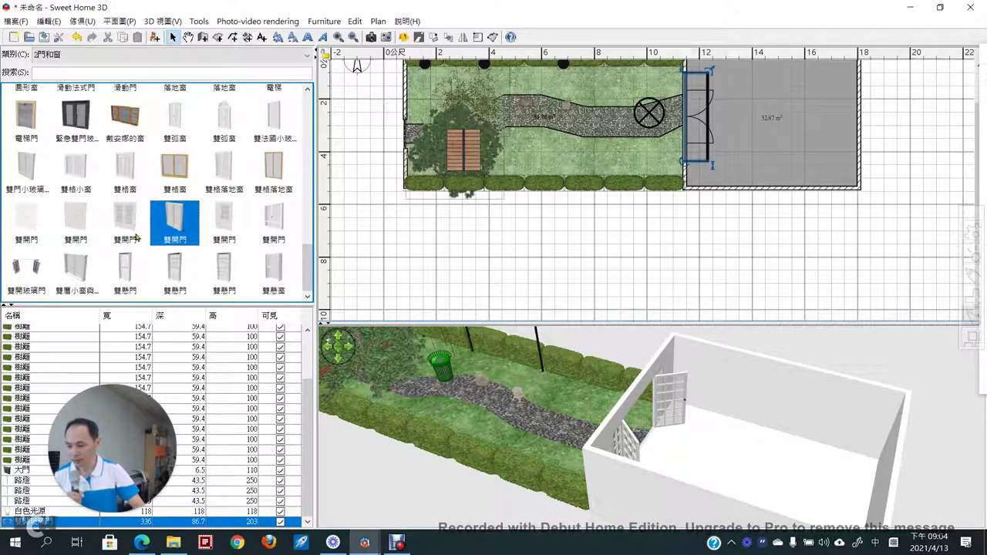
left_click(125, 168)
left_click_drag(125, 168, 757, 191)
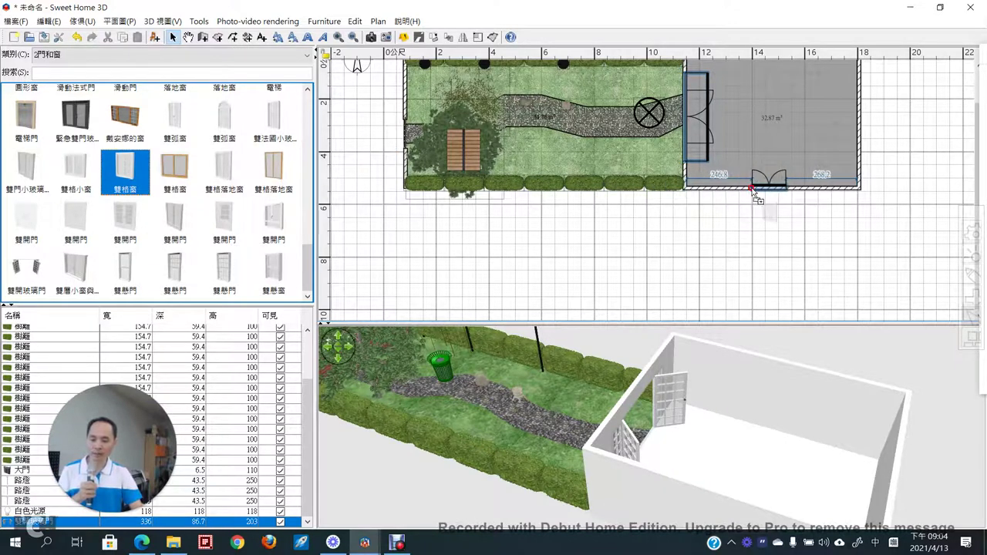
left_click_drag(703, 442, 740, 371)
left_click_drag(807, 385, 837, 428)
left_click(837, 429)
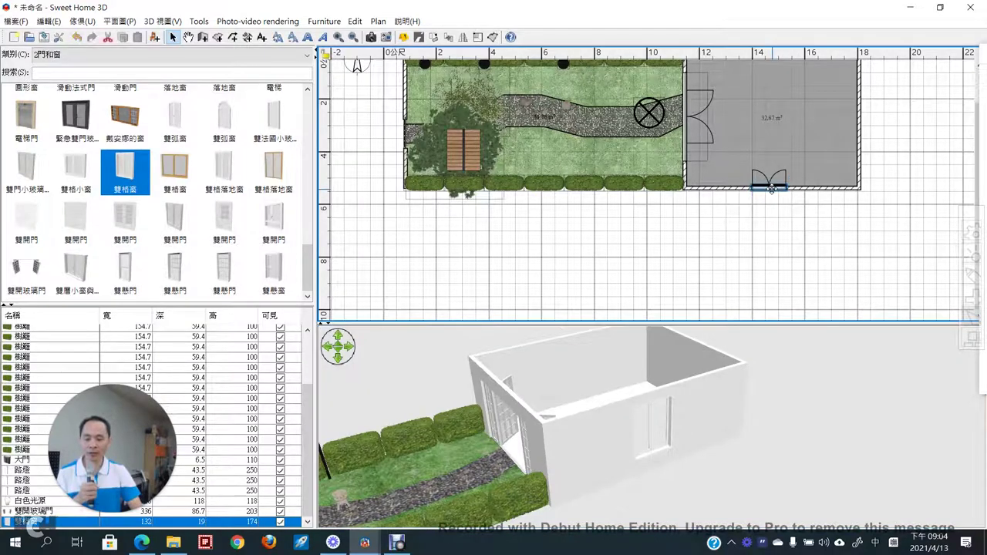
Modify the opening of the south wall window so that both sashes swing outward, and apply the change.
double_click(768, 186)
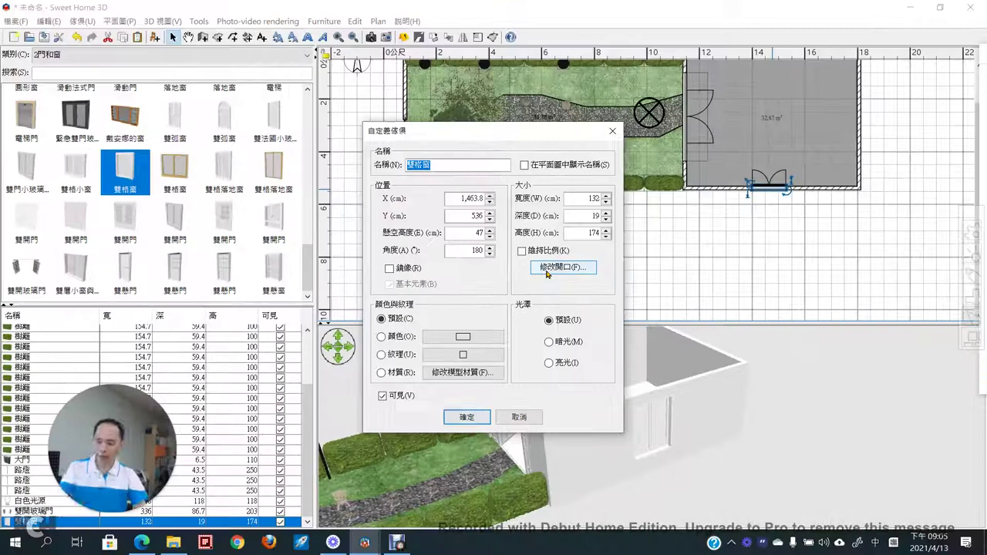
left_click_drag(536, 134, 447, 138)
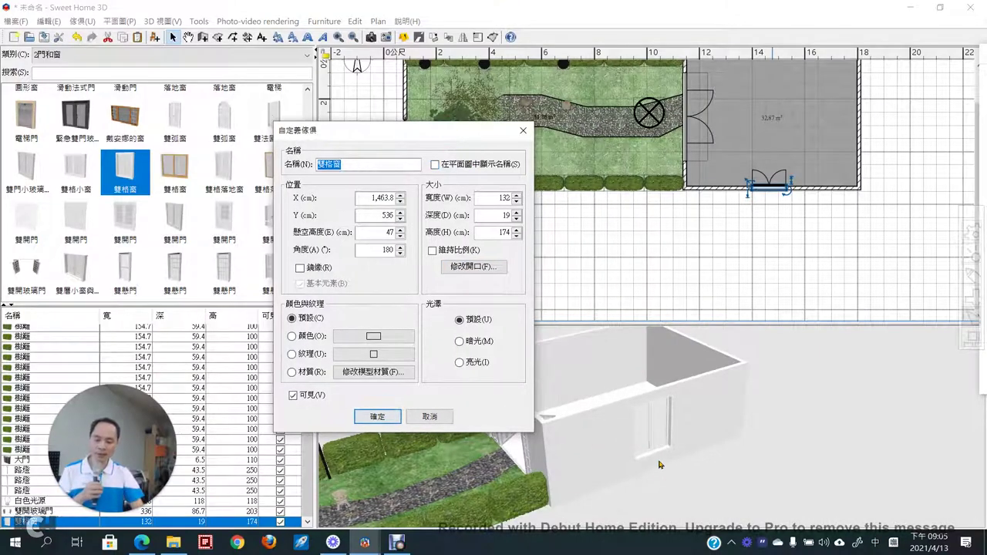
left_click(474, 267)
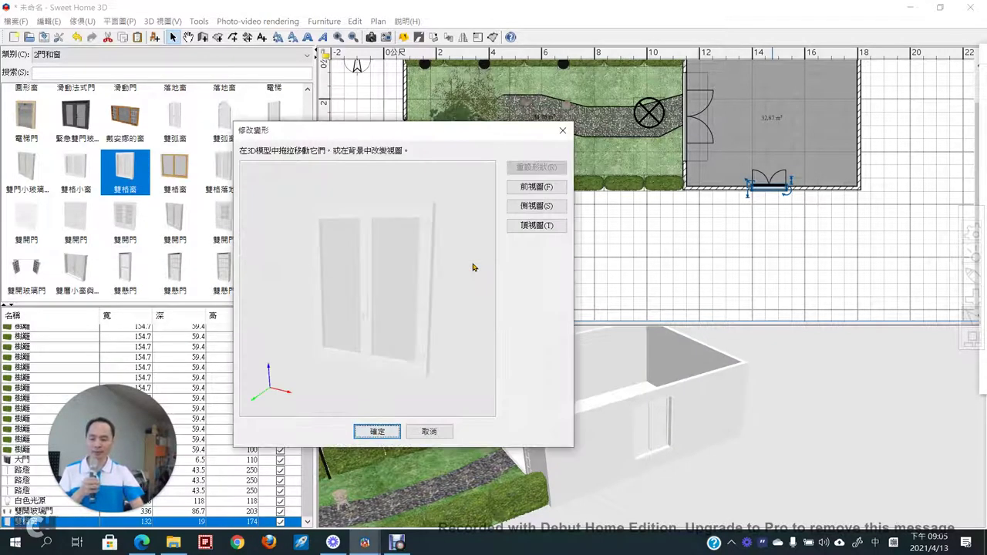
left_click_drag(378, 300, 399, 280)
left_click_drag(335, 314, 311, 359)
left_click(376, 431)
left_click(374, 411)
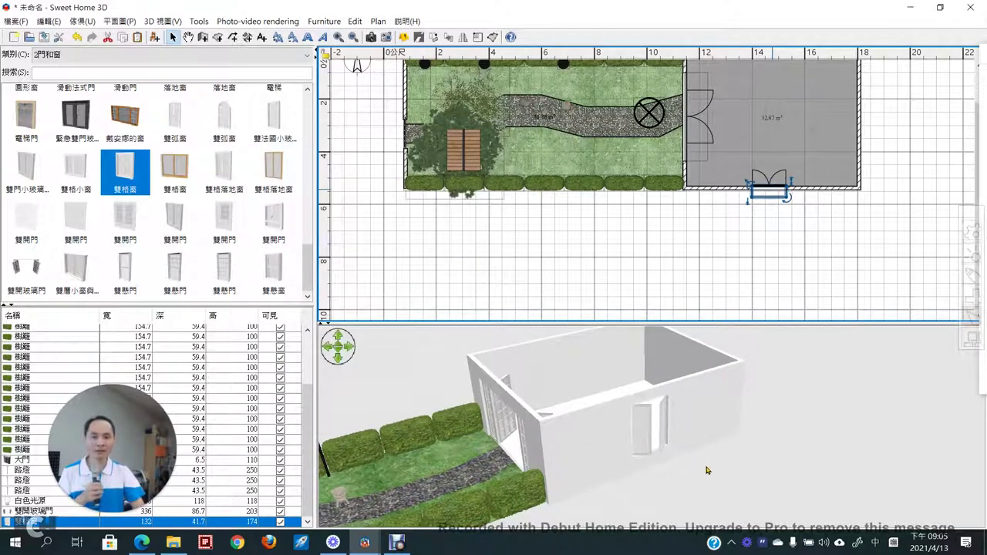
Examine the opened window and the room's exterior from several sides in the 3D view.
left_click(729, 481)
key("Left")
key("Left")
key("Left")
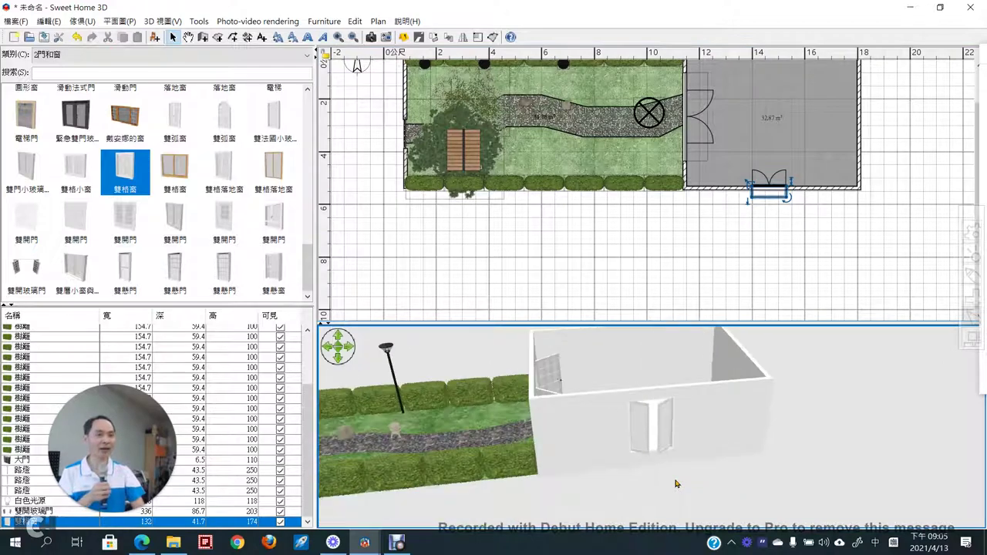
key("Left")
key("Left")
key("Left")
key("Left")
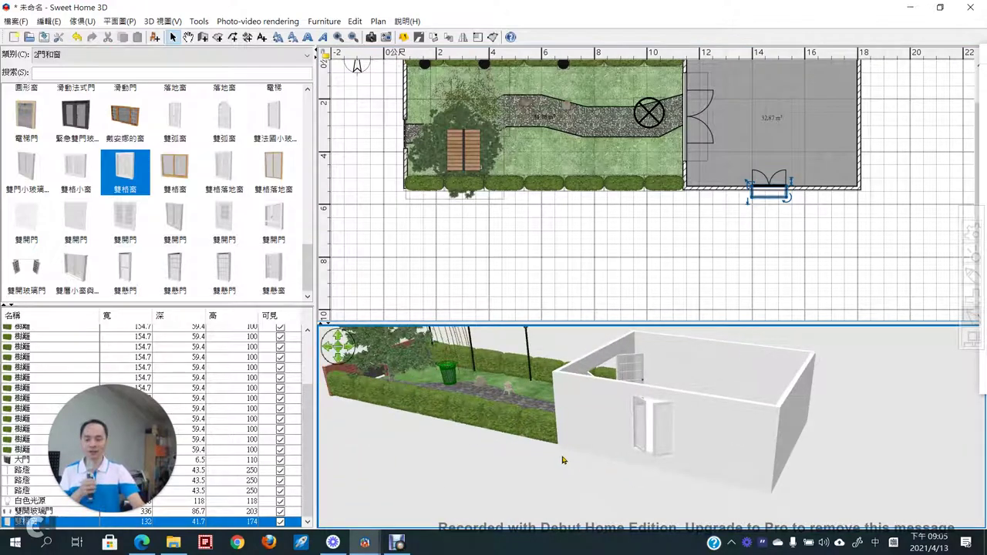
key("Left")
key("Left")
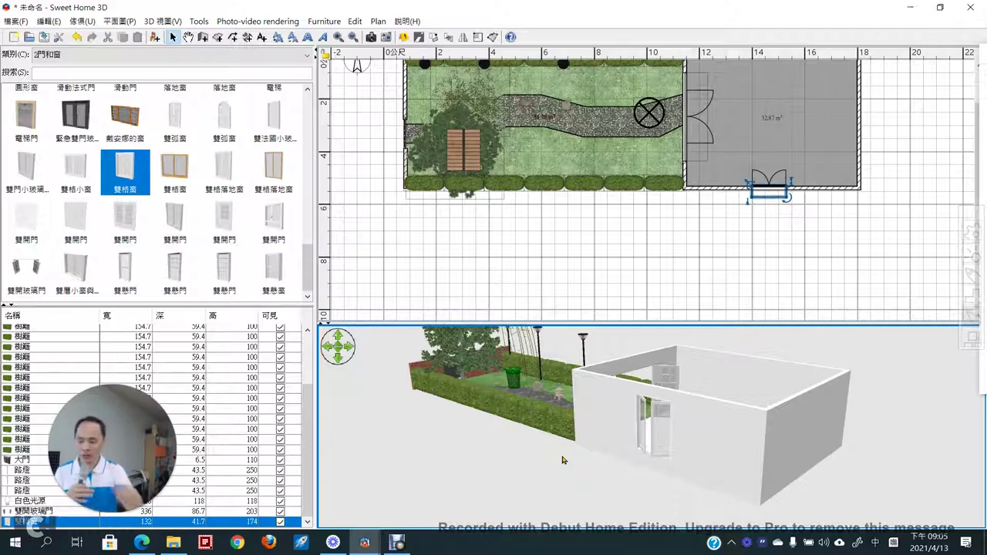
Switch the furniture catalog to the 11人物動物 category and browse its people and animal models.
left_click(88, 59)
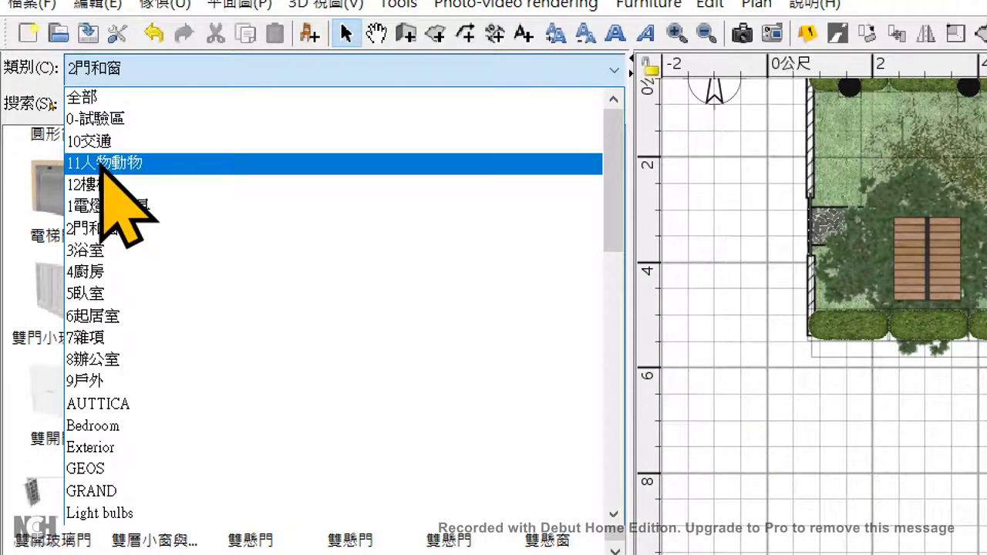
left_click(101, 164)
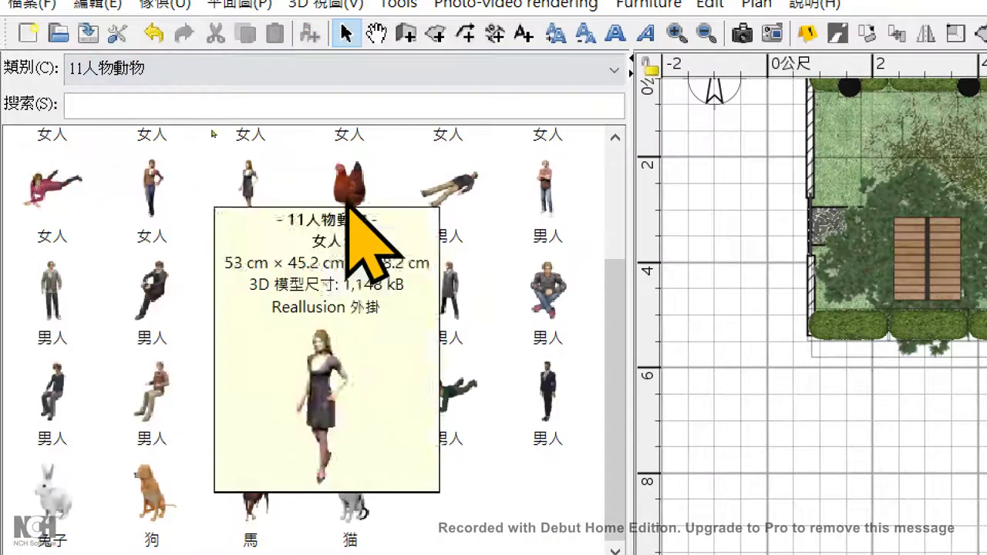
left_click_drag(615, 282, 628, 233)
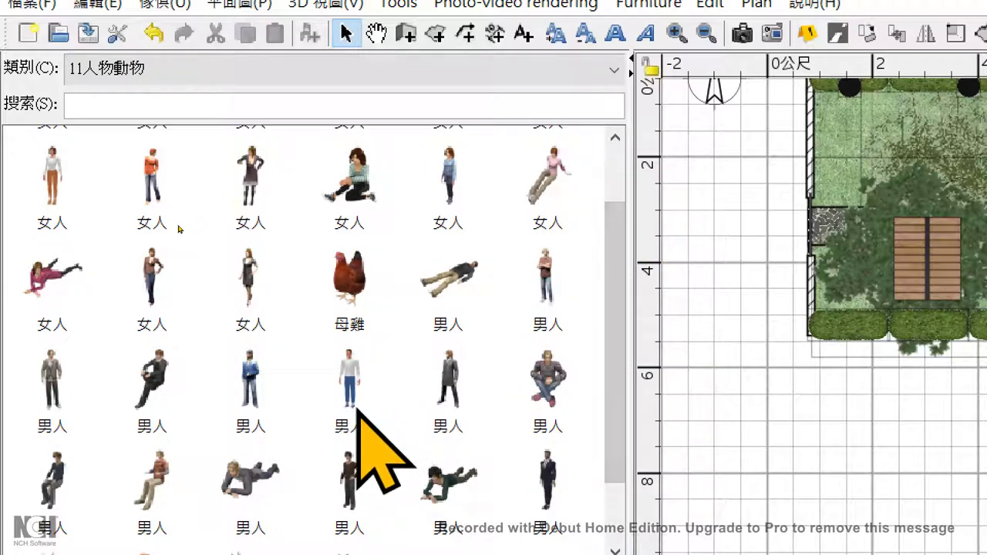
mouse_move(357, 412)
mouse_move(62, 194)
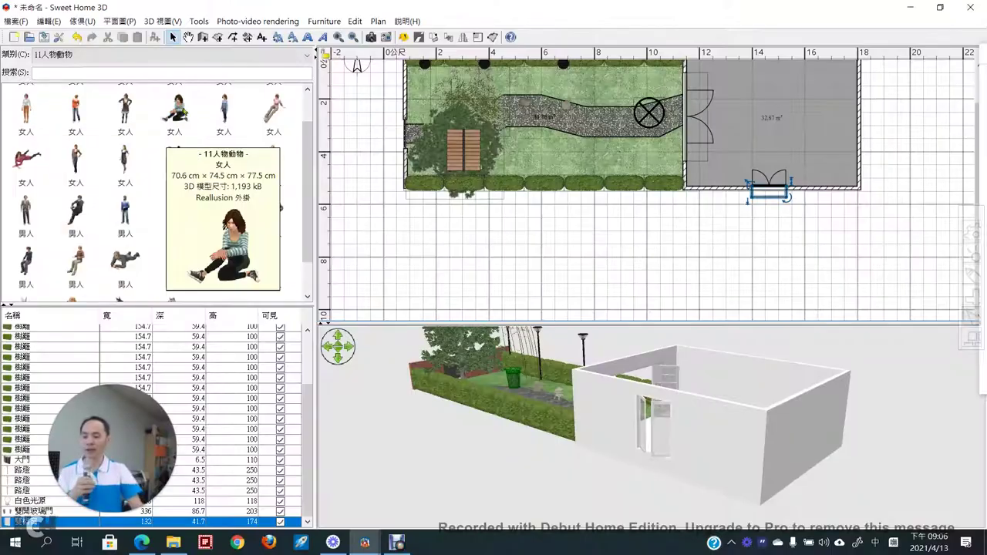
Place the seated 女人 model in the striped top on the lawn south of the path, near the glass door.
left_click_drag(349, 177, 889, 270)
left_click_drag(444, 162, 628, 152)
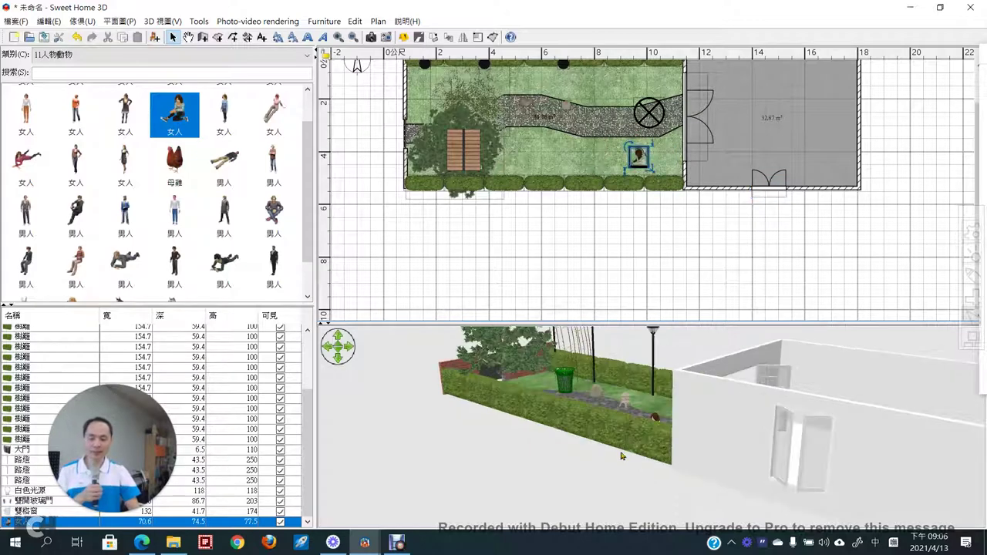
scroll(724, 516, "up", 5)
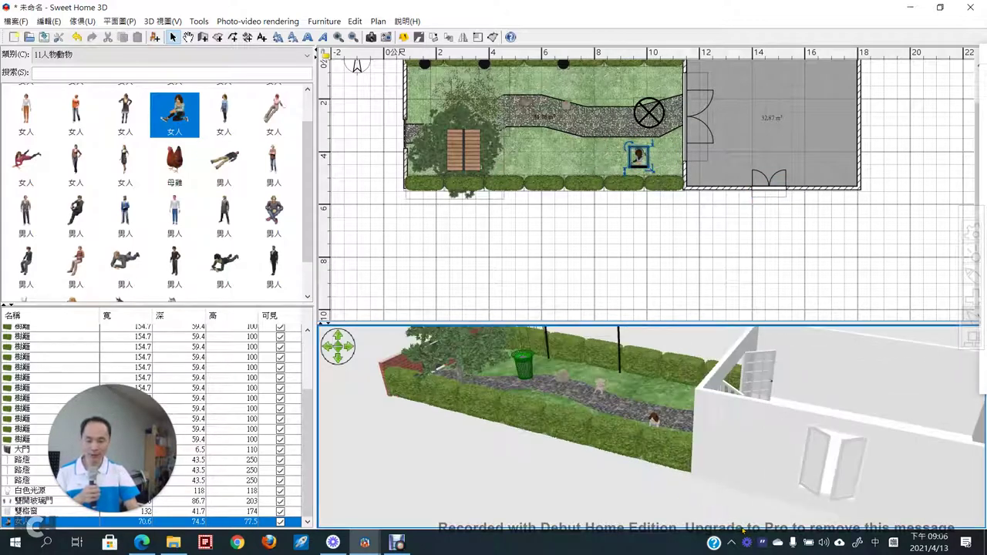
left_click_drag(832, 530, 667, 474)
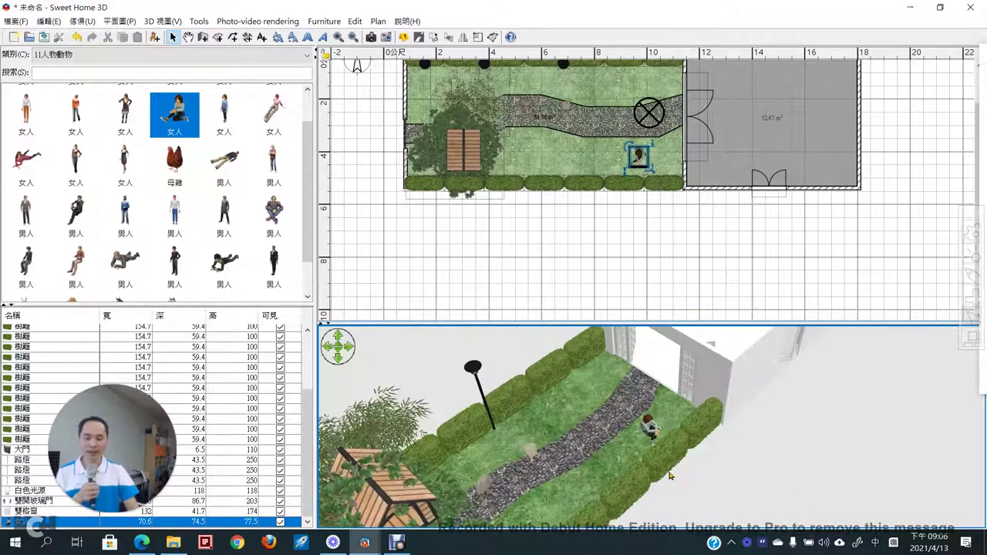
left_click_drag(675, 355, 676, 349)
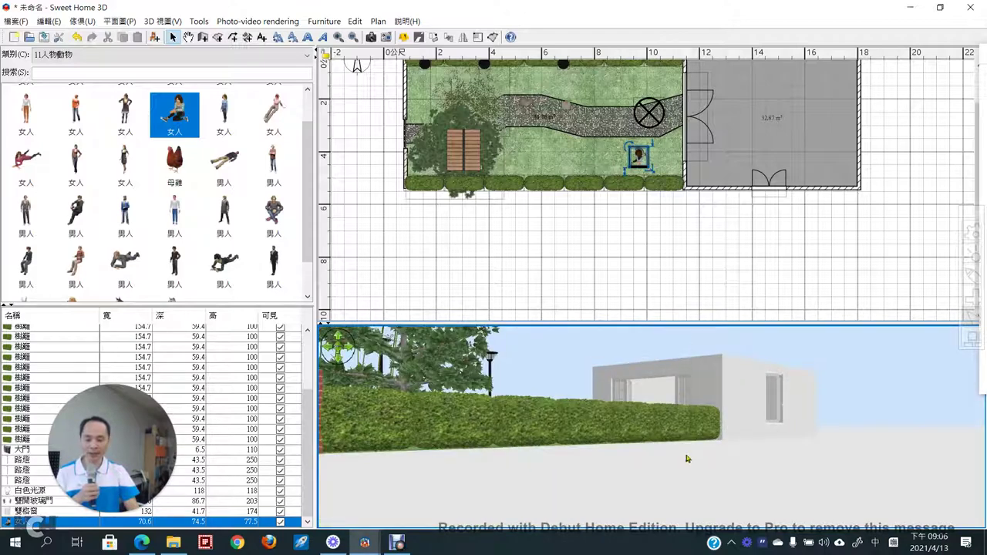
Place the standing 男人 model in the white shirt and blue trousers on the lawn west of the seated woman.
left_click_drag(687, 458, 269, 282)
left_click_drag(180, 217, 563, 154)
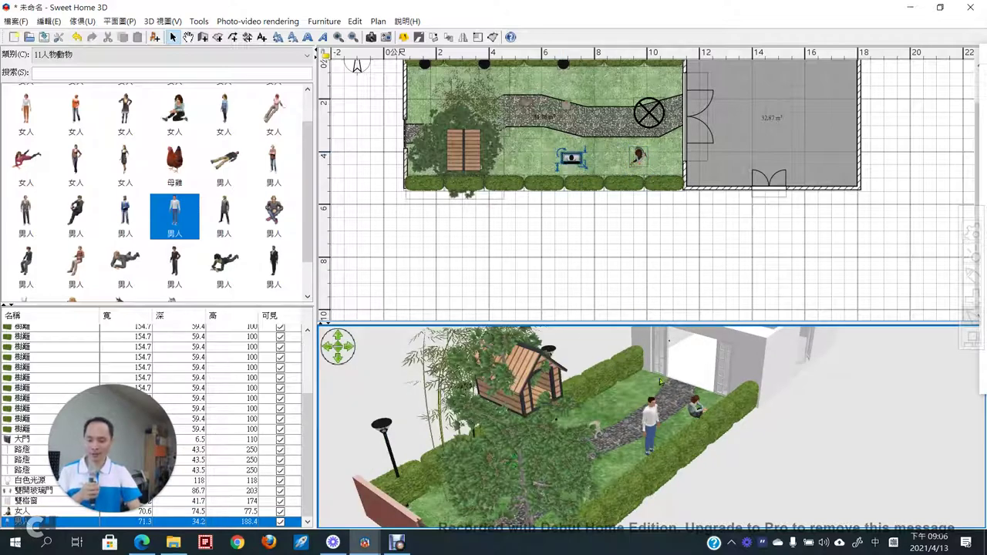
scroll(655, 455, "up", 5)
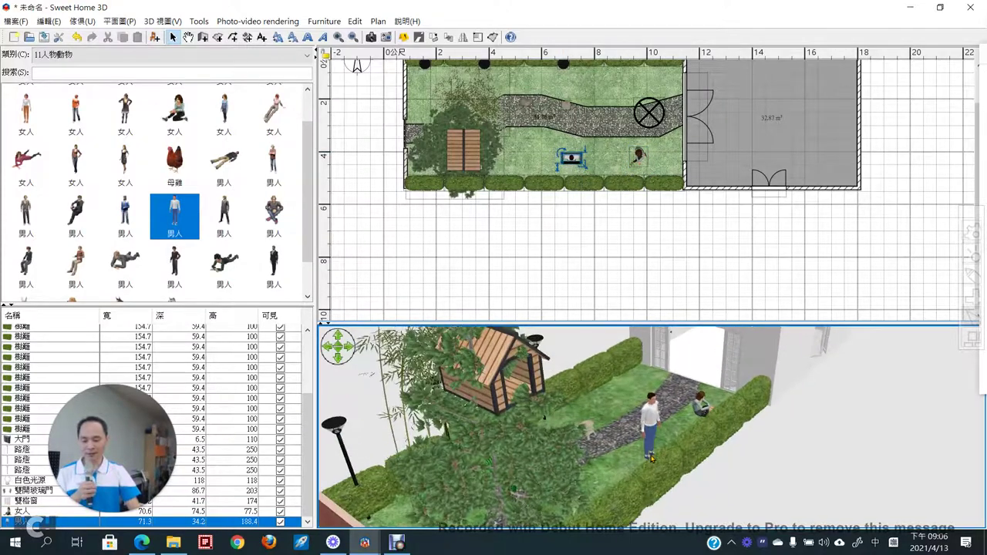
scroll(649, 458, "up", 6)
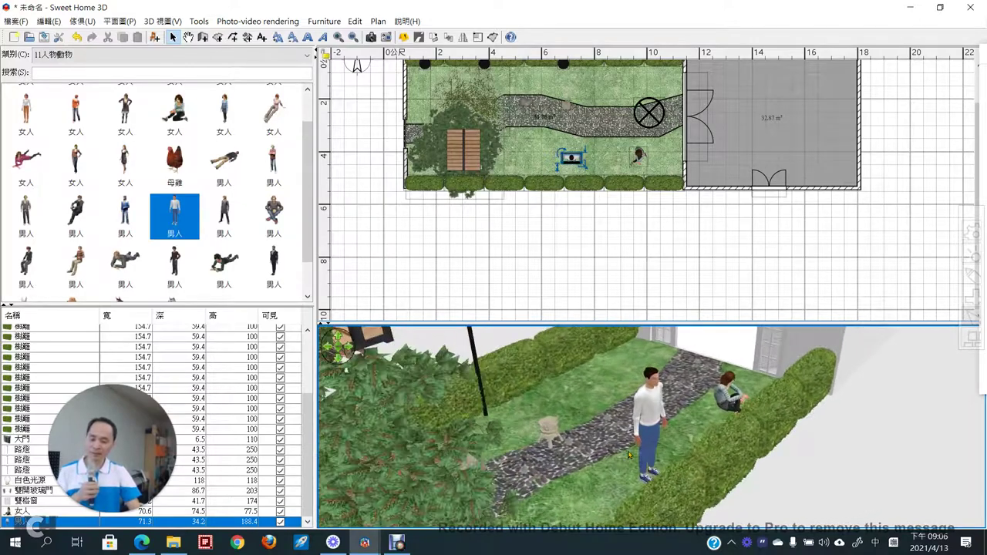
Open the pose editor for the standing man on the lawn and raise his right arm overhead, leaving his left arm hanging down.
left_click_drag(577, 456, 564, 205)
double_click(571, 158)
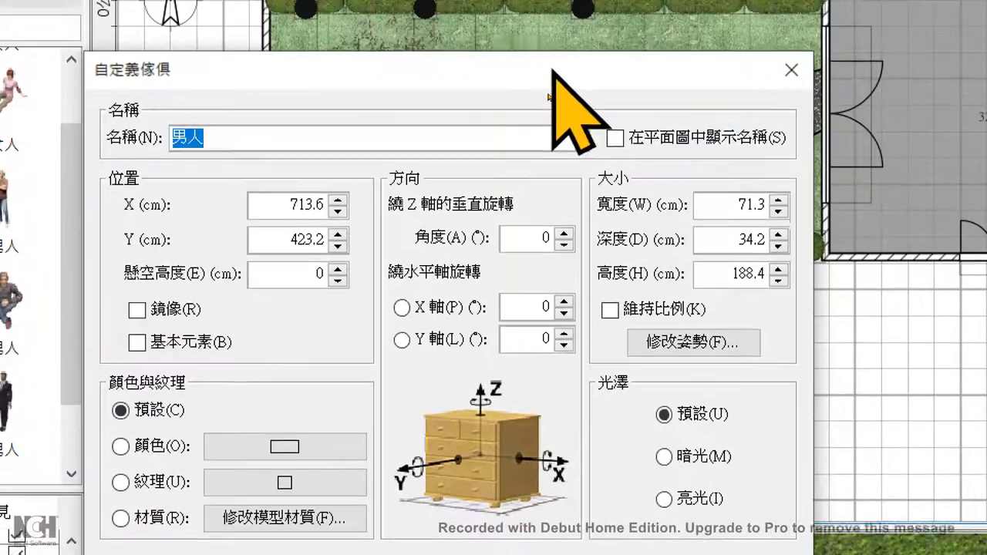
left_click(532, 96)
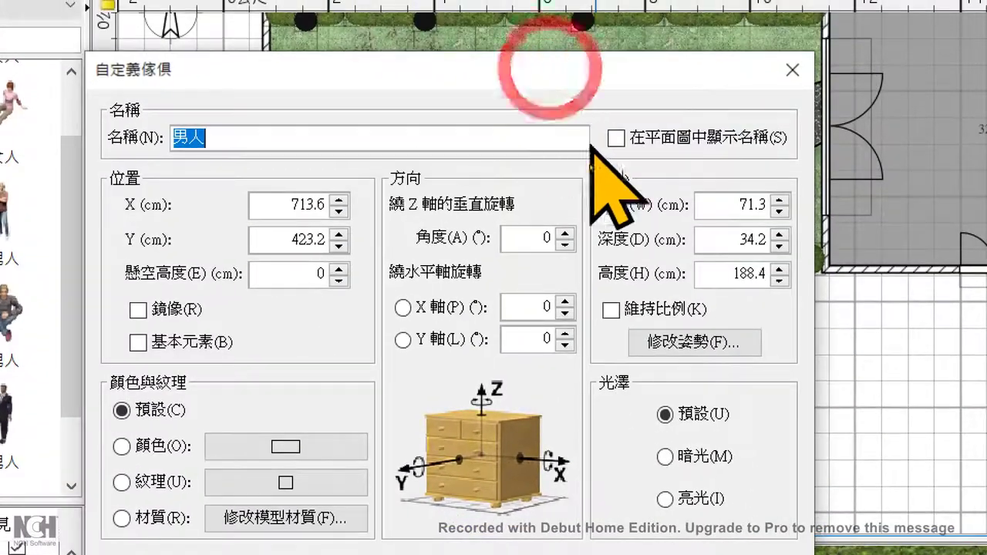
left_click(719, 345)
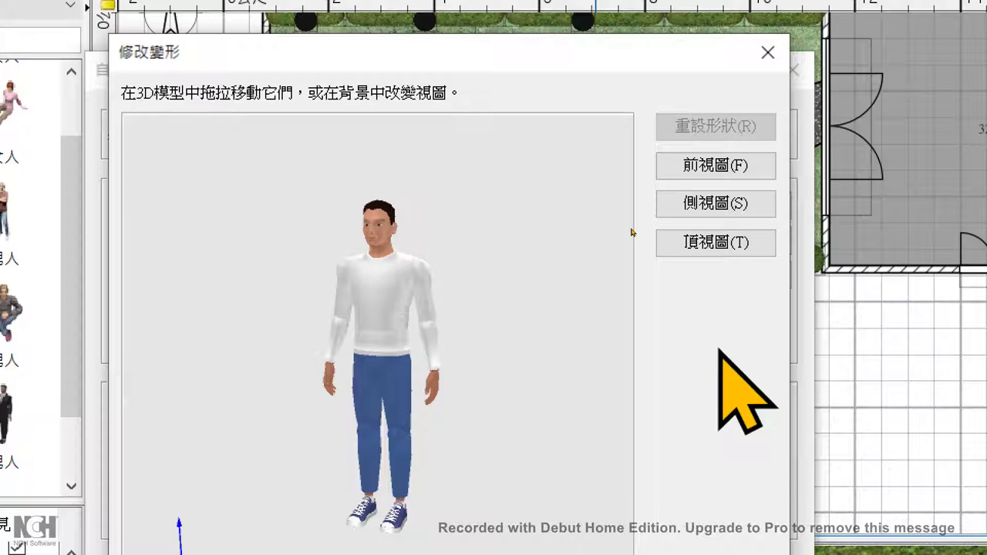
left_click_drag(430, 378, 497, 164)
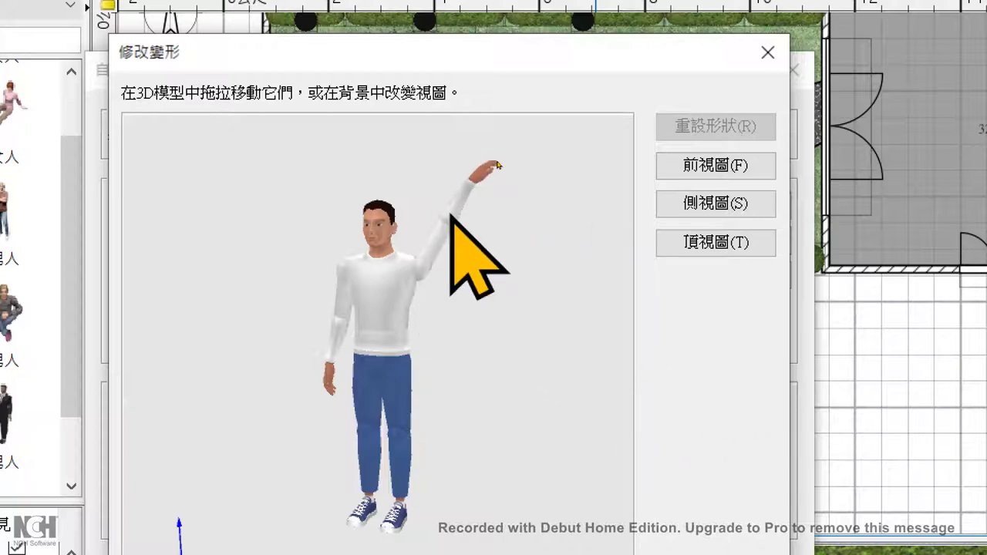
left_click_drag(450, 214, 434, 335)
left_click_drag(353, 304, 330, 205)
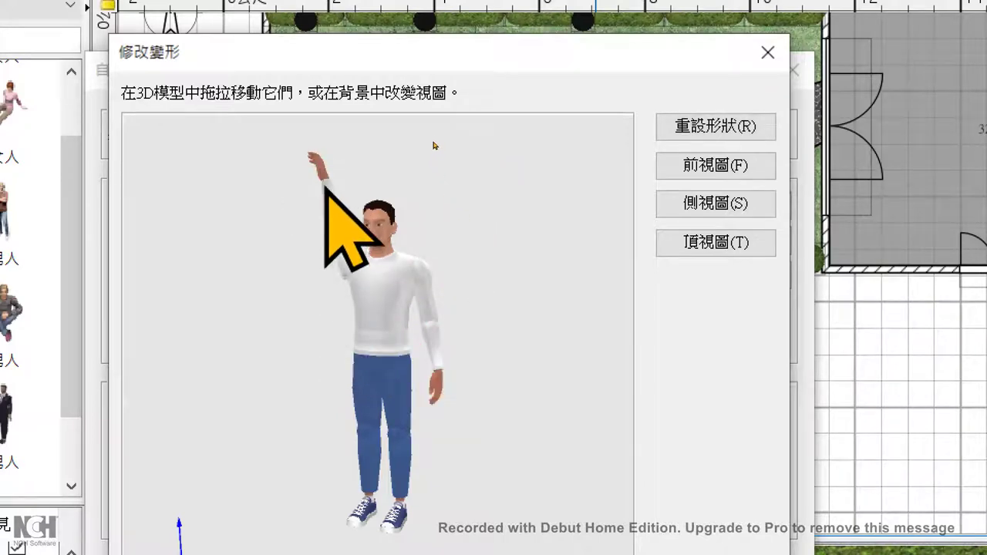
left_click_drag(323, 171, 313, 137)
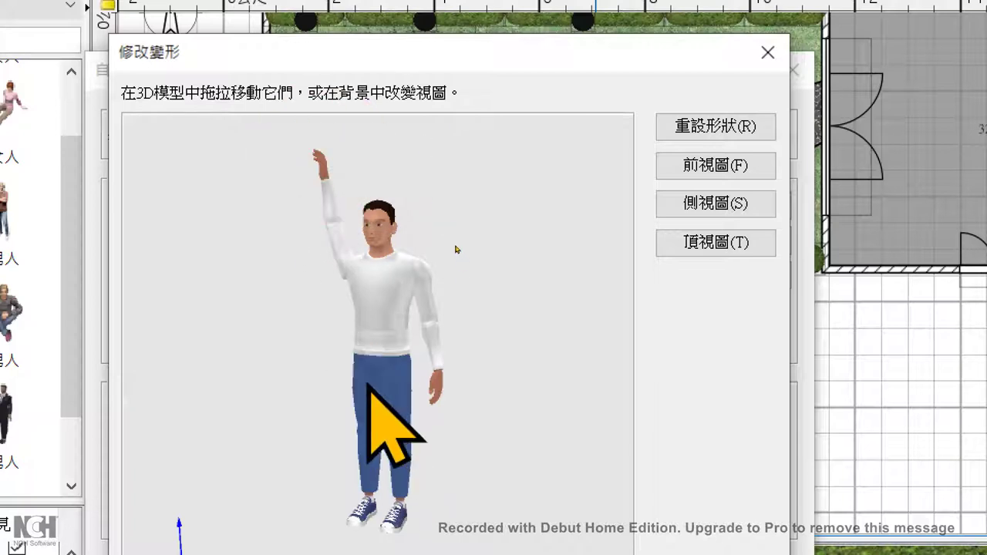
Lift the man's right leg out sideways and bend its knee.
left_click_drag(374, 419, 334, 341)
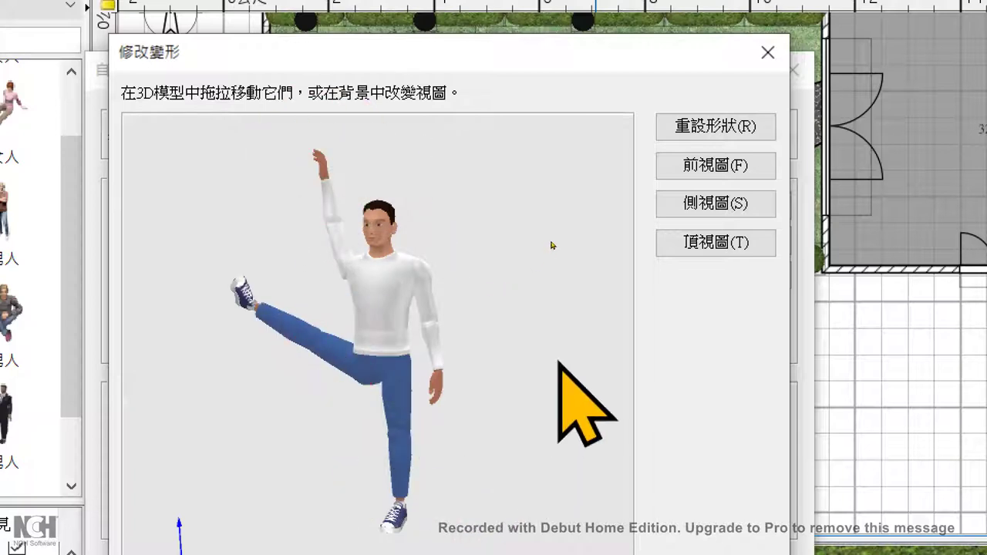
left_click_drag(562, 396, 529, 360)
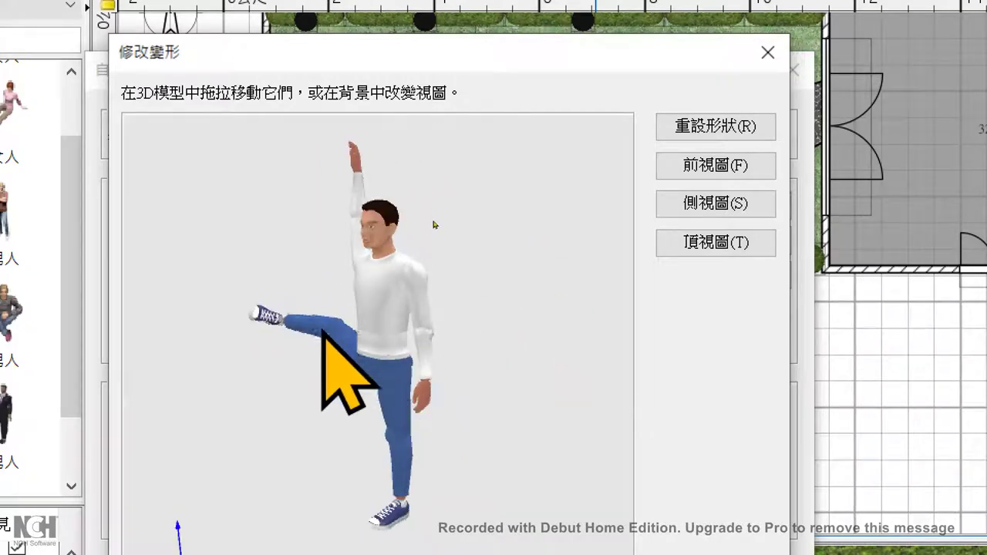
left_click_drag(322, 331, 330, 352)
Lean the man's torso backward and bring his left leg forward with the knee bent.
left_click_drag(519, 454, 455, 445)
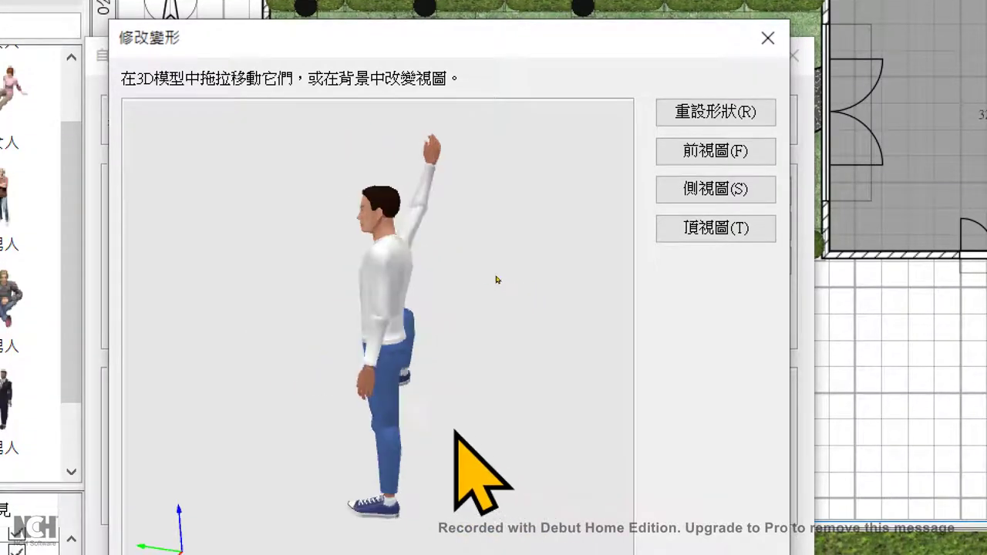
left_click_drag(390, 240, 419, 231)
left_click_drag(378, 401, 360, 453)
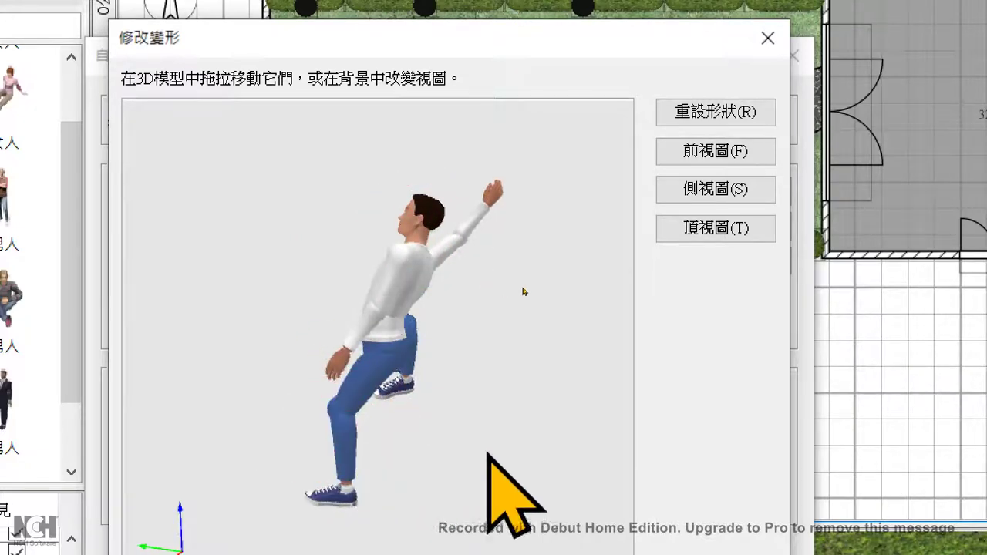
Spread the man's left leg outward, adjust his head, and apply the new pose to the model.
key("alt+f")
left_click_drag(407, 348, 472, 444)
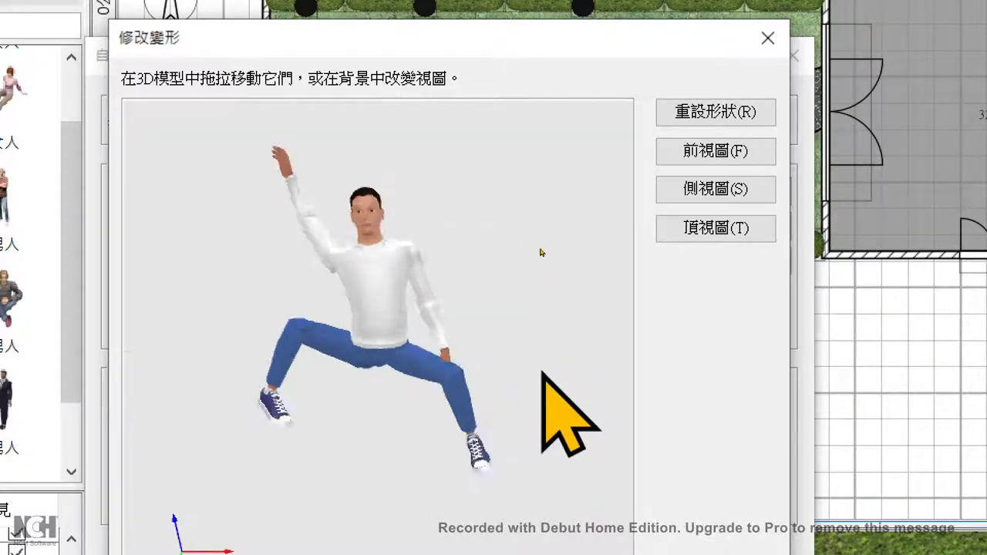
left_click_drag(541, 252, 532, 254)
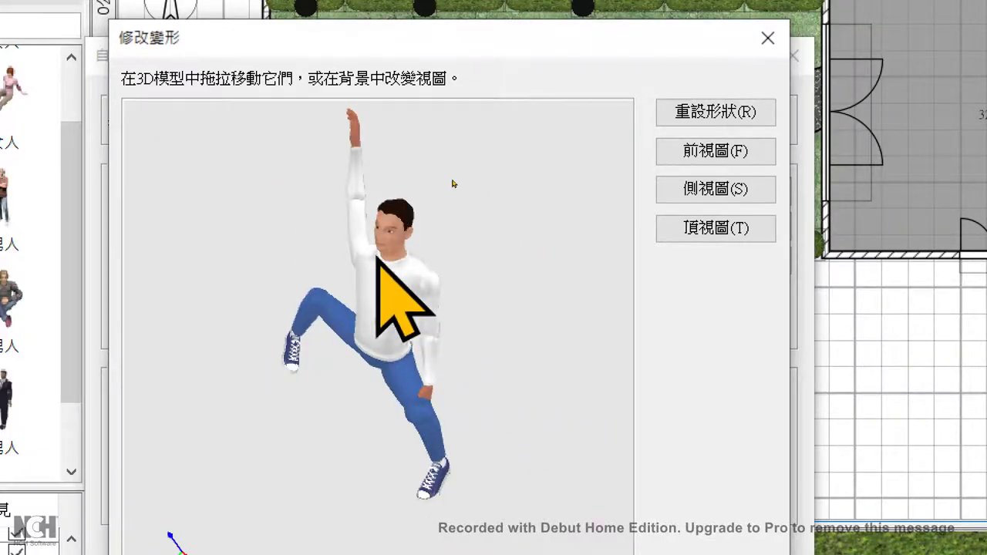
mouse_move(405, 198)
left_mouse_down()
mouse_move(432, 205)
mouse_move(397, 198)
mouse_move(419, 206)
left_mouse_up()
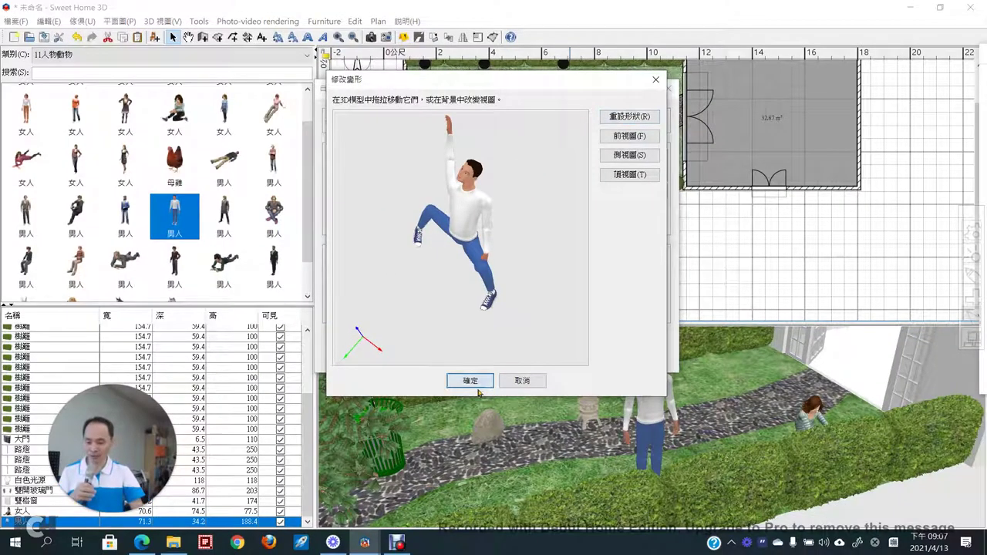
left_click(468, 379)
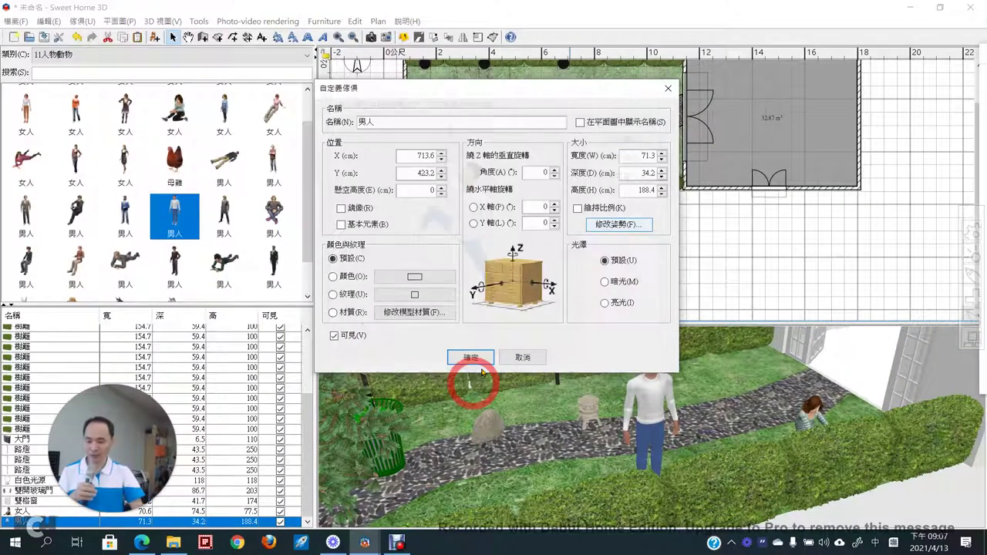
left_click(470, 358)
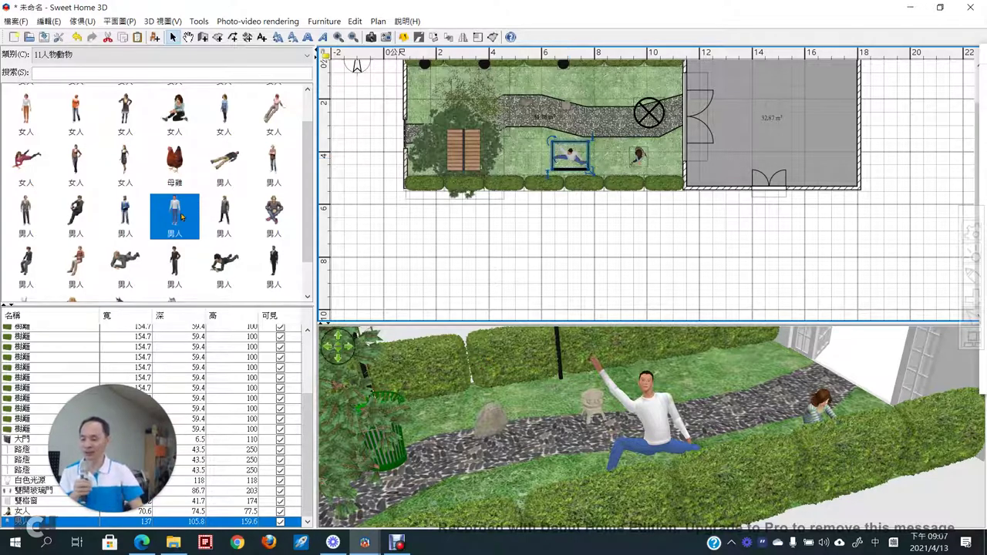
Find the 模特 mannequin in the 7雜項 furniture category and place it on the empty ground south of the garden.
mouse_move(28, 141)
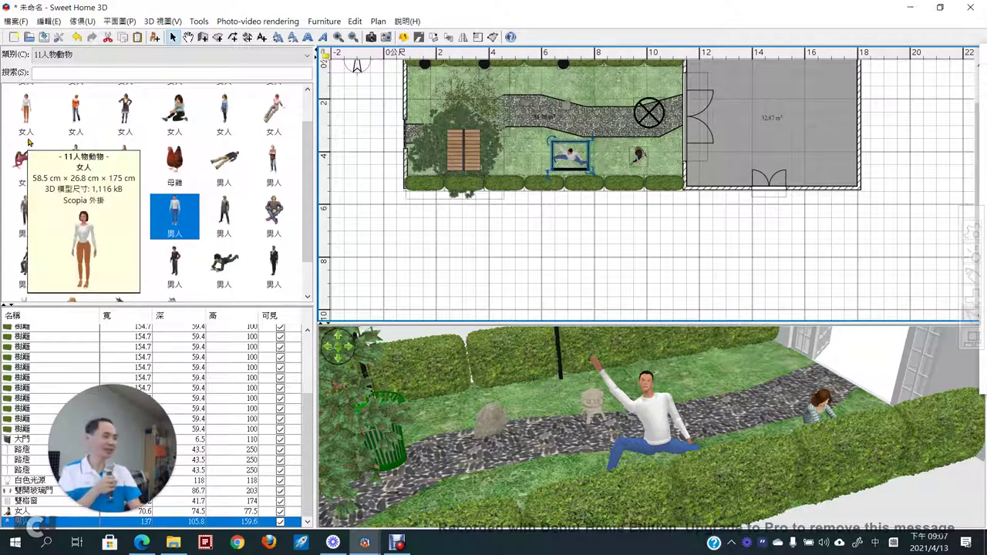
left_click(52, 56)
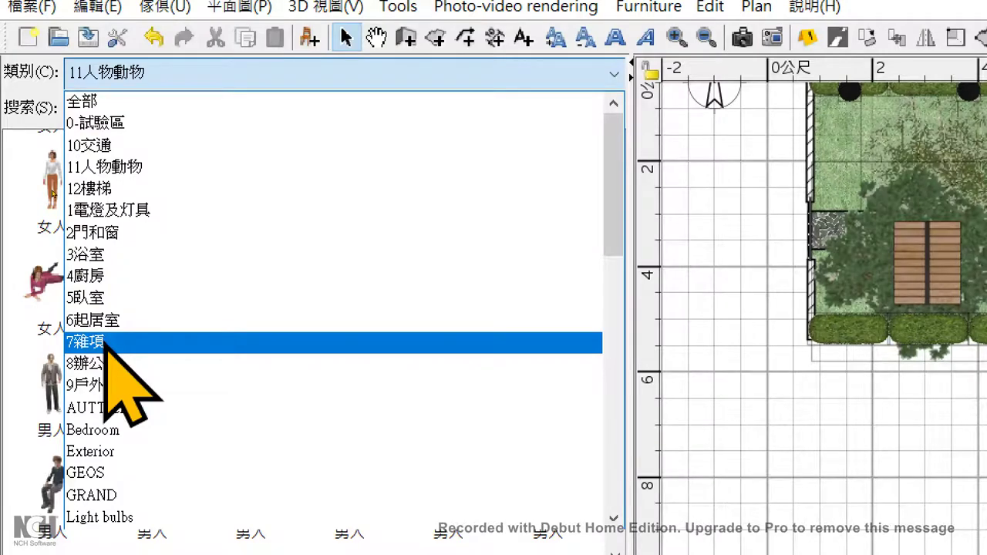
left_click(105, 342)
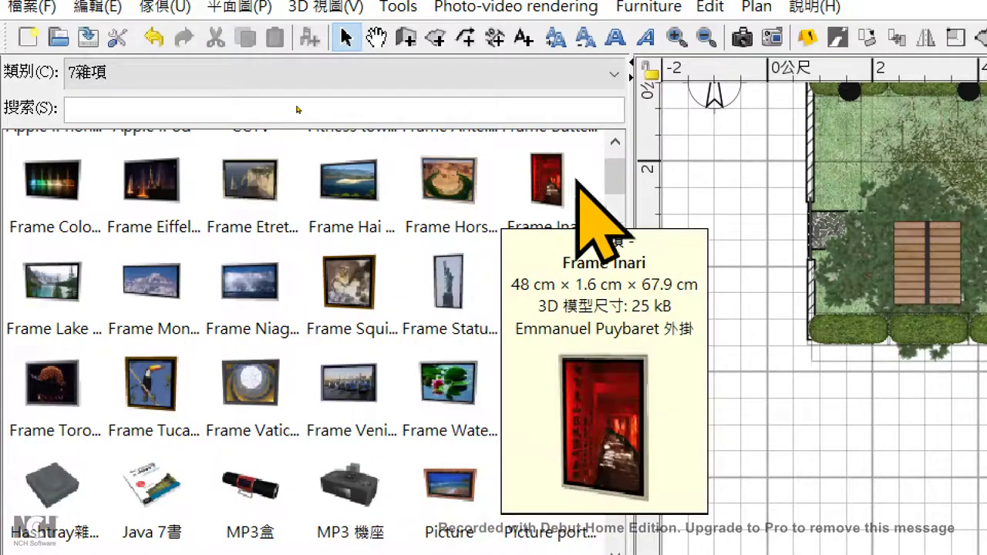
left_click_drag(609, 171, 623, 472)
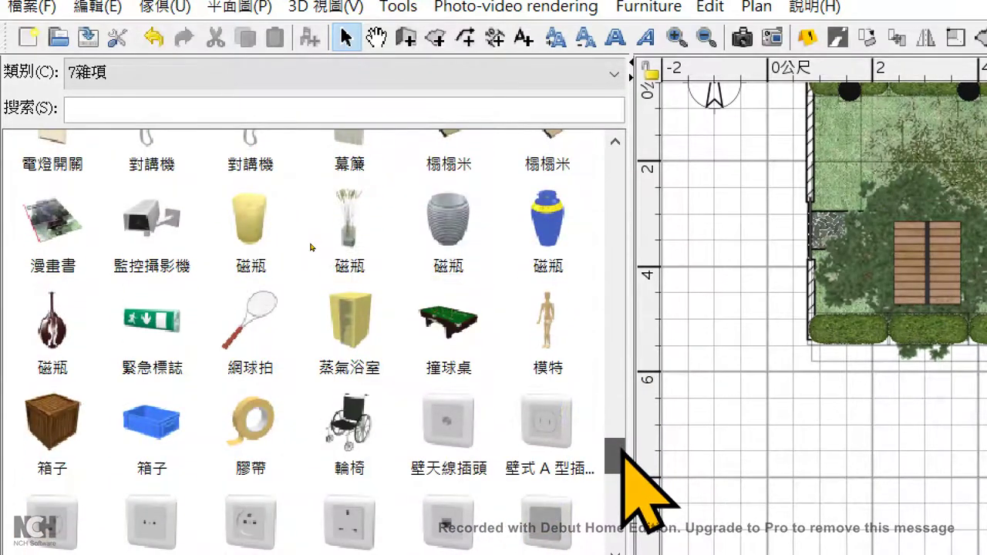
left_click(549, 332)
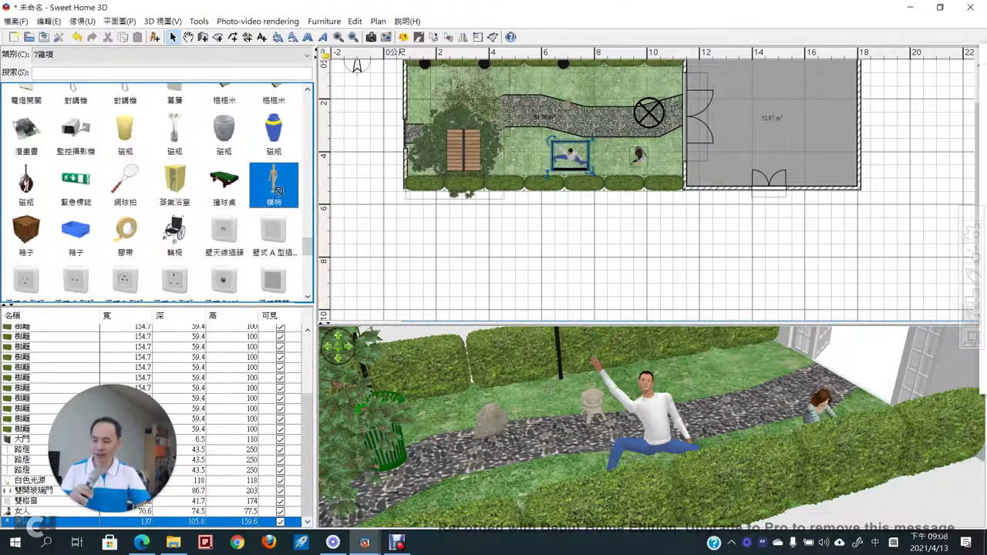
left_click_drag(590, 339, 986, 434)
left_click_drag(568, 243, 569, 243)
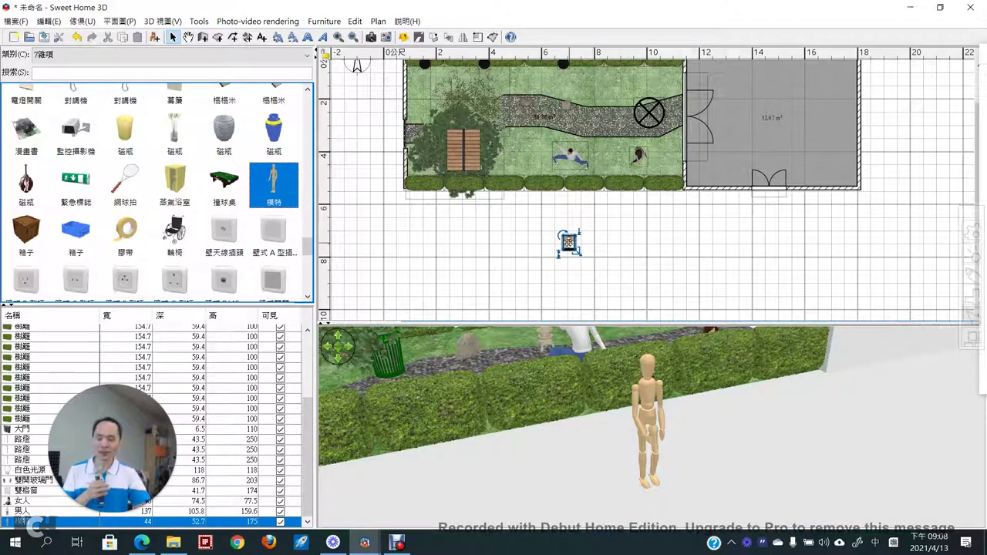
Try posing the mannequin with its right arm stretched out sideways and its head and torso turned, discarding the changes.
double_click(568, 242)
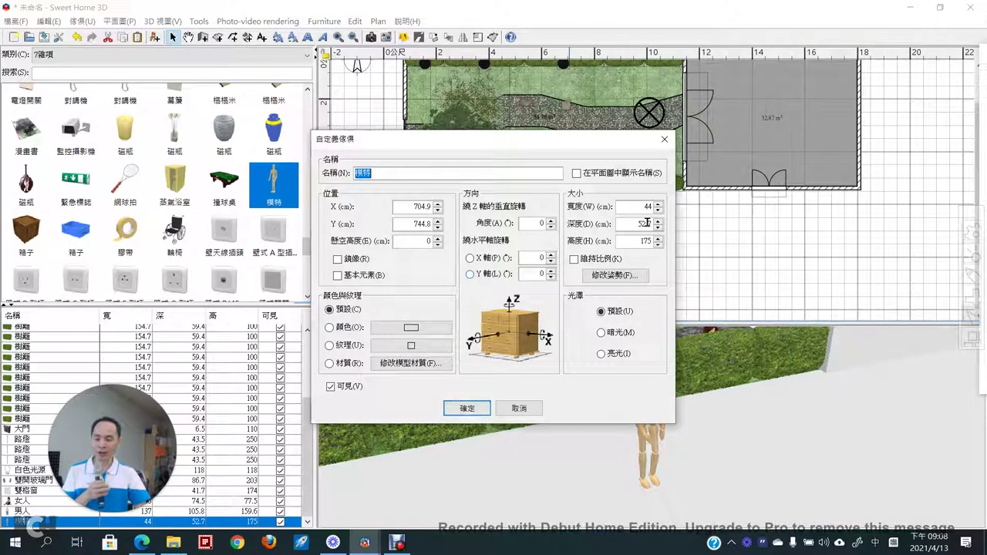
left_click(626, 275)
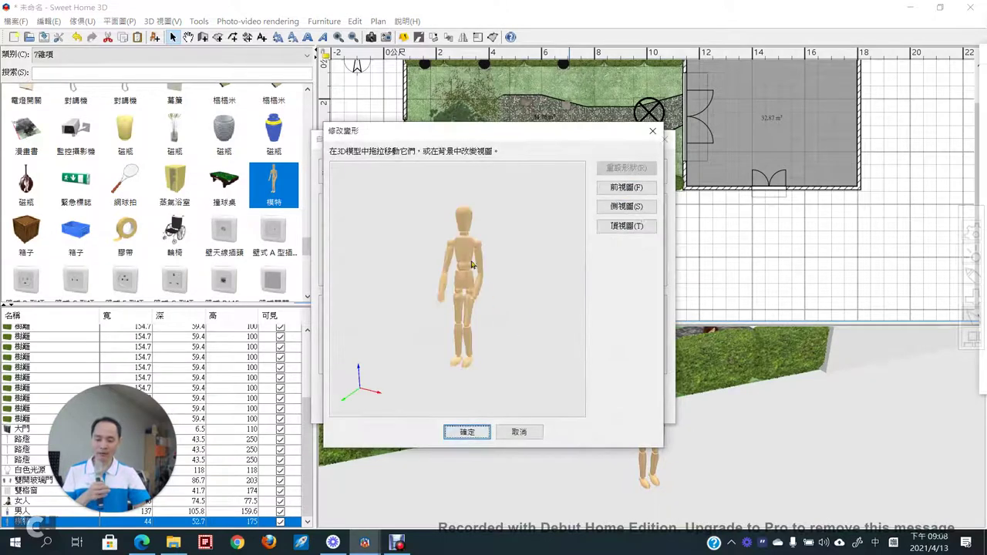
left_click_drag(440, 240, 423, 242)
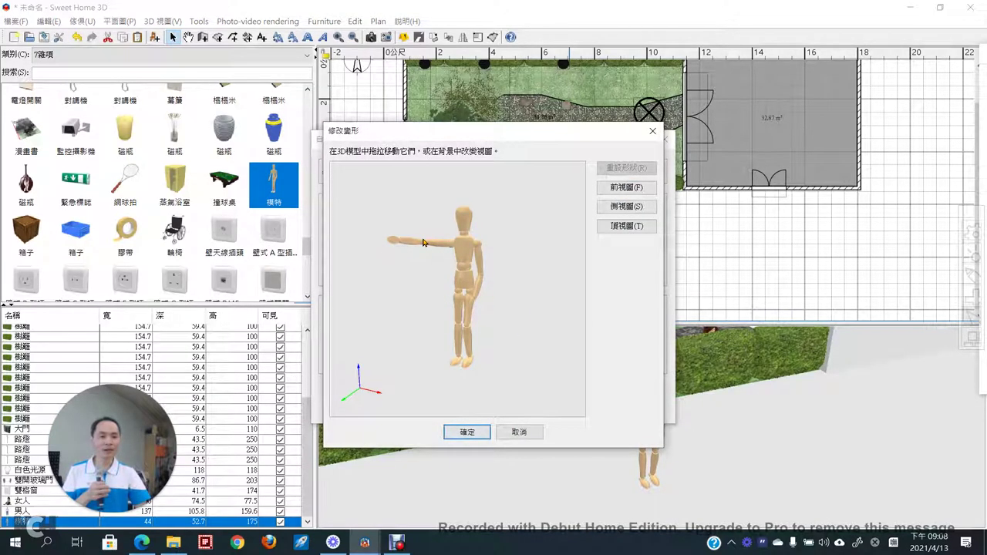
left_click_drag(466, 218, 451, 208)
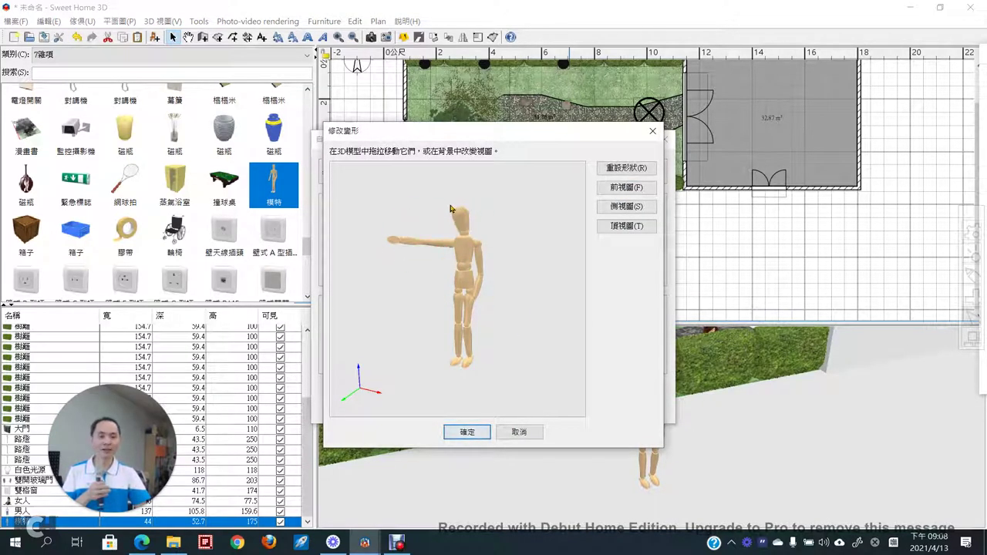
mouse_move(458, 257)
left_mouse_down()
mouse_move(469, 245)
mouse_move(461, 253)
left_mouse_up()
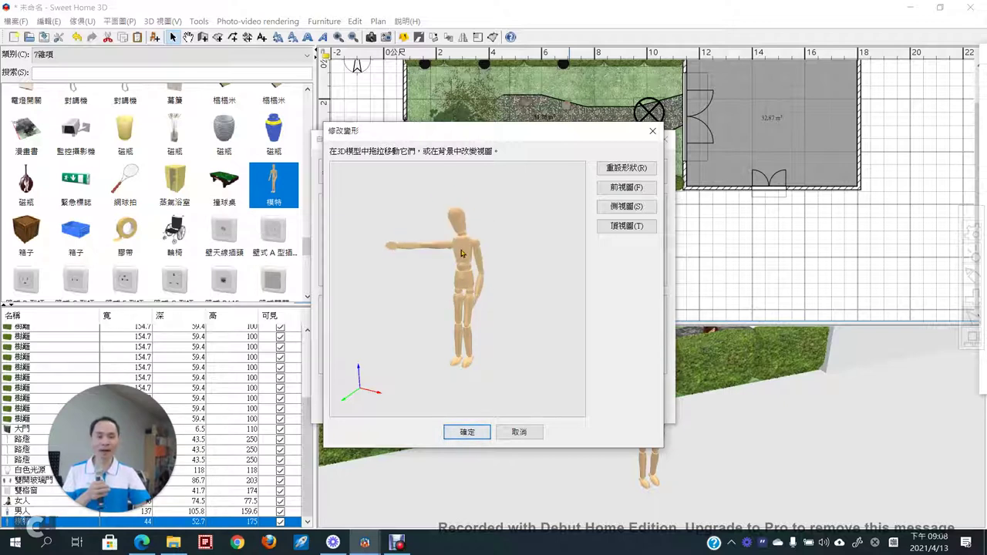
left_click(654, 133)
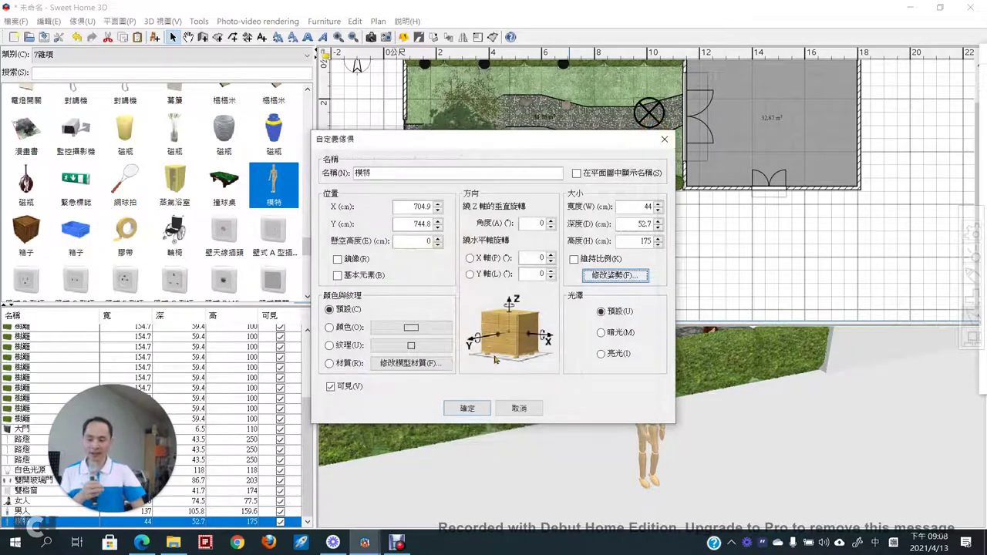
left_click(516, 408)
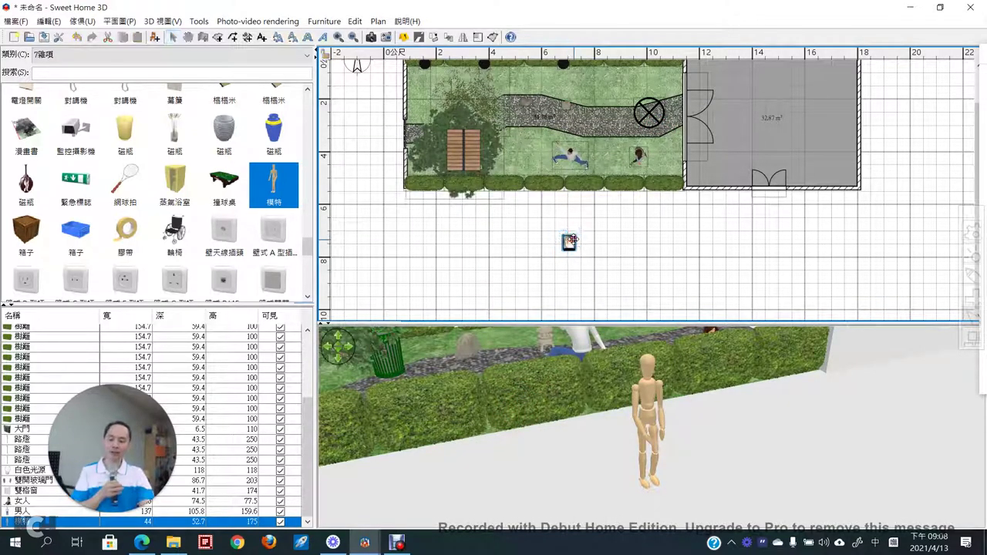
Delete the 模特 mannequin from the plan.
key("Delete")
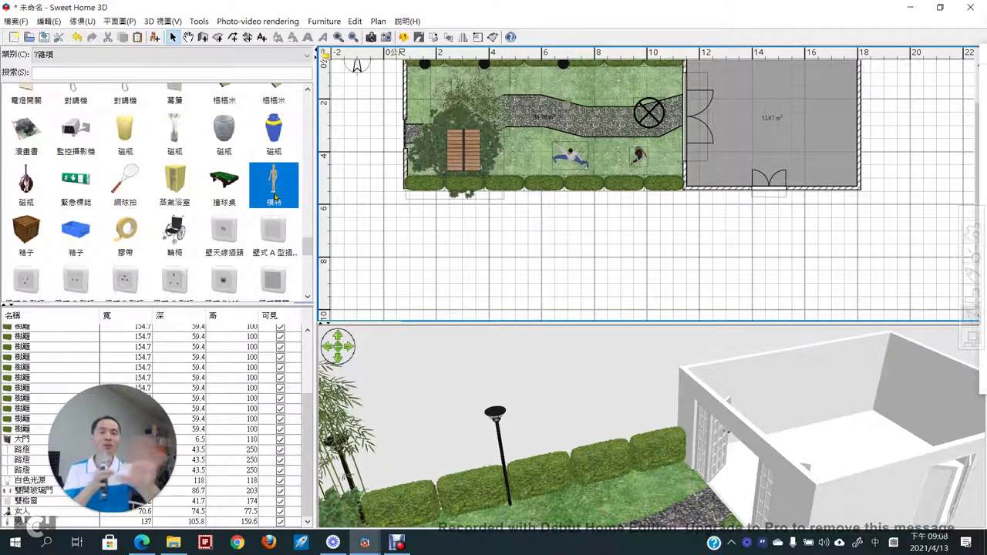
mouse_move(275, 198)
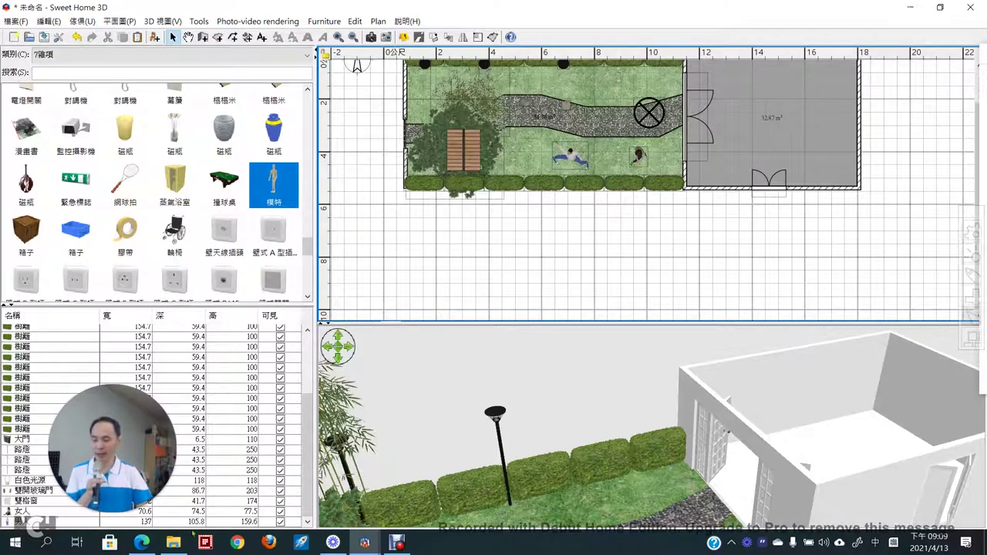
Switch to the Edge browser, open the 新功能介紹 page of the Sweet Home 3D teaching site and browse to the version 6.0 article.
left_click(142, 542)
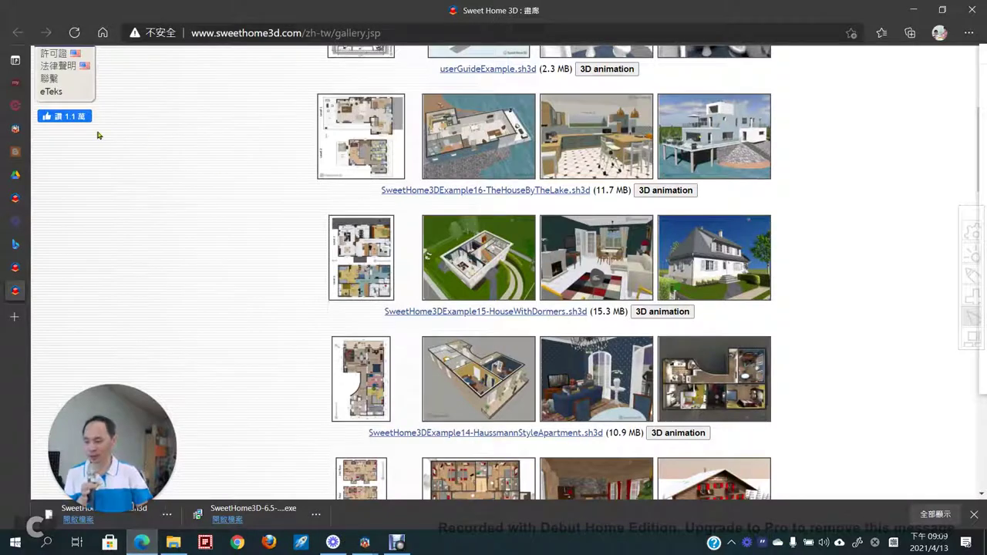
left_click(14, 128)
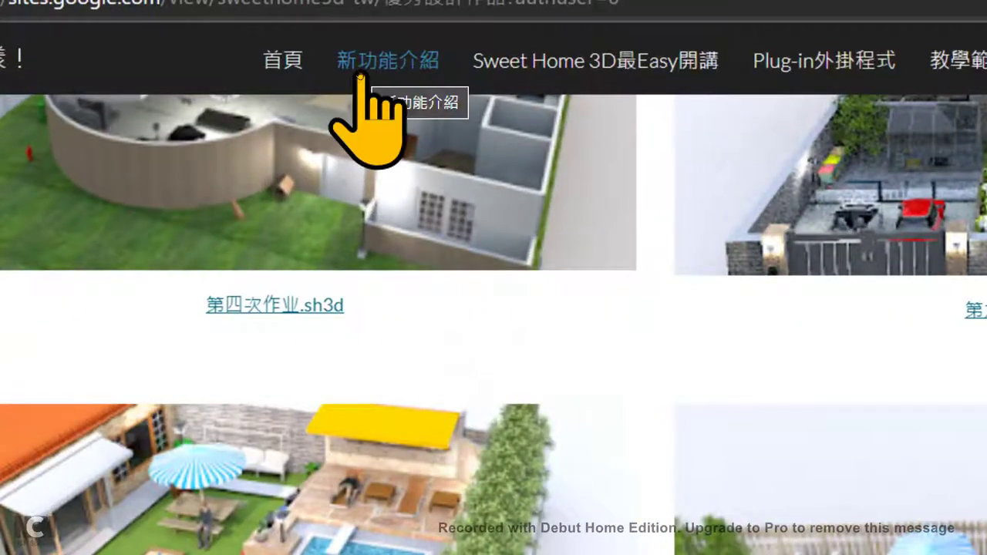
left_click(360, 75)
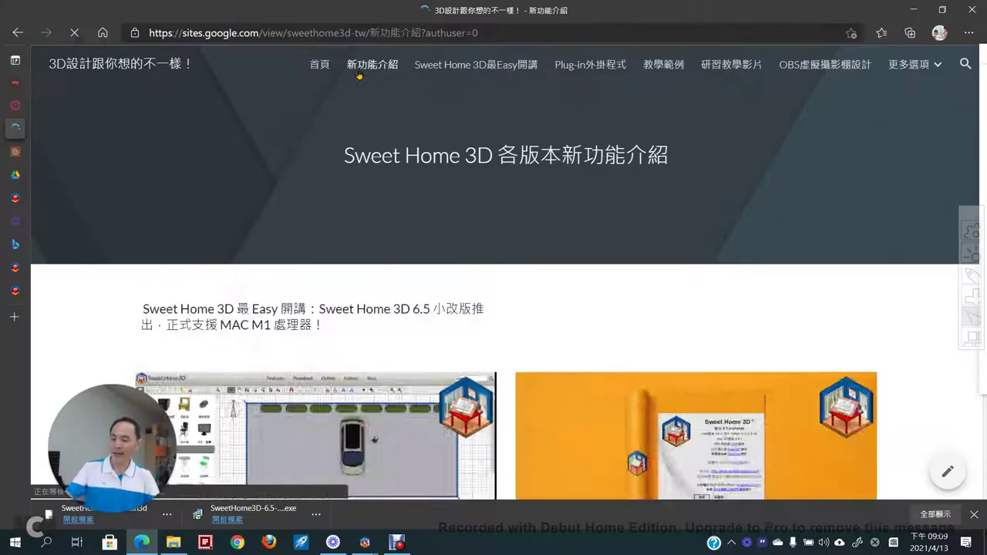
scroll(617, 280, "down", 4)
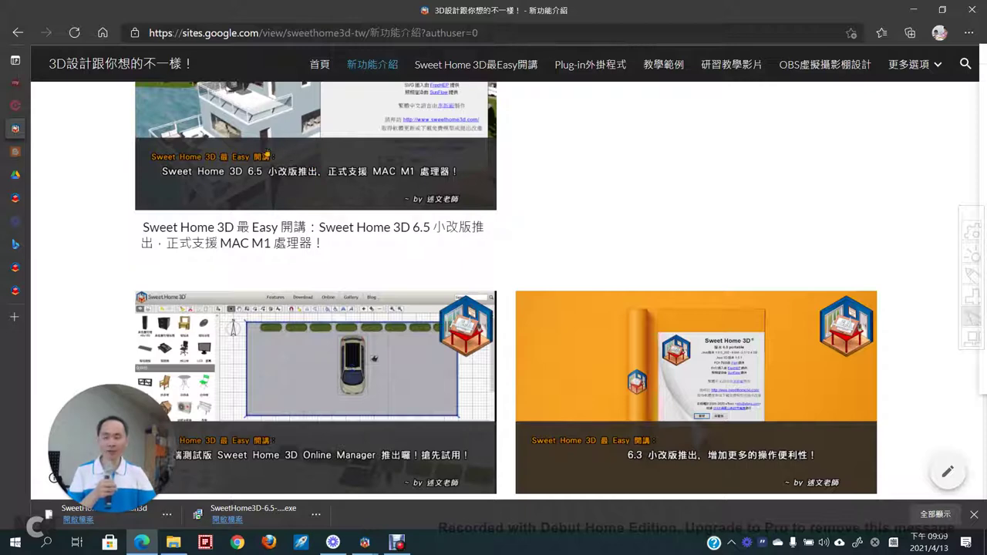
scroll(279, 155, "down", 4)
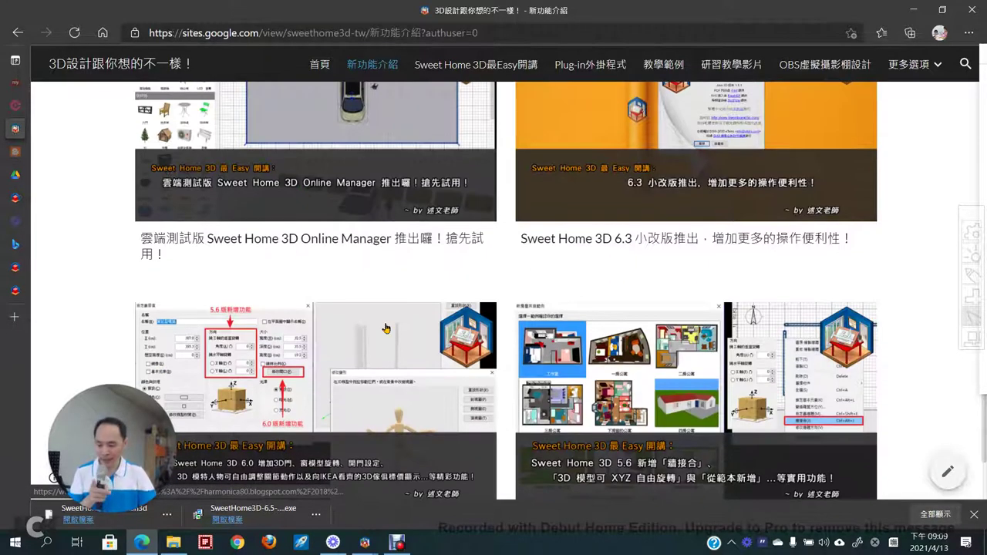
Open the Sweet Home 3D 6.0 article, look through its list and pictures of adjustable models, and return to the home plan.
scroll(386, 329, "down", 1)
scroll(358, 355, "down", 1)
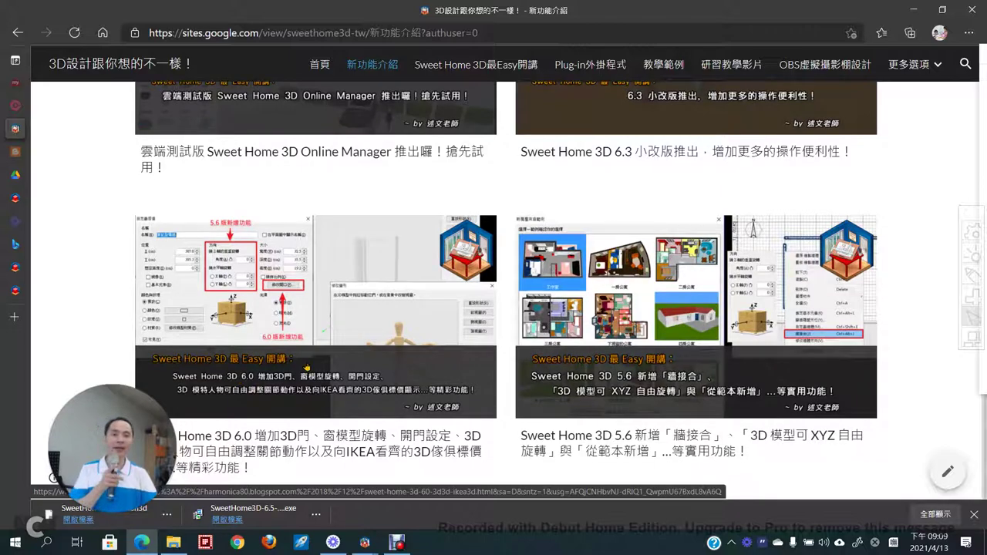
left_click(306, 368)
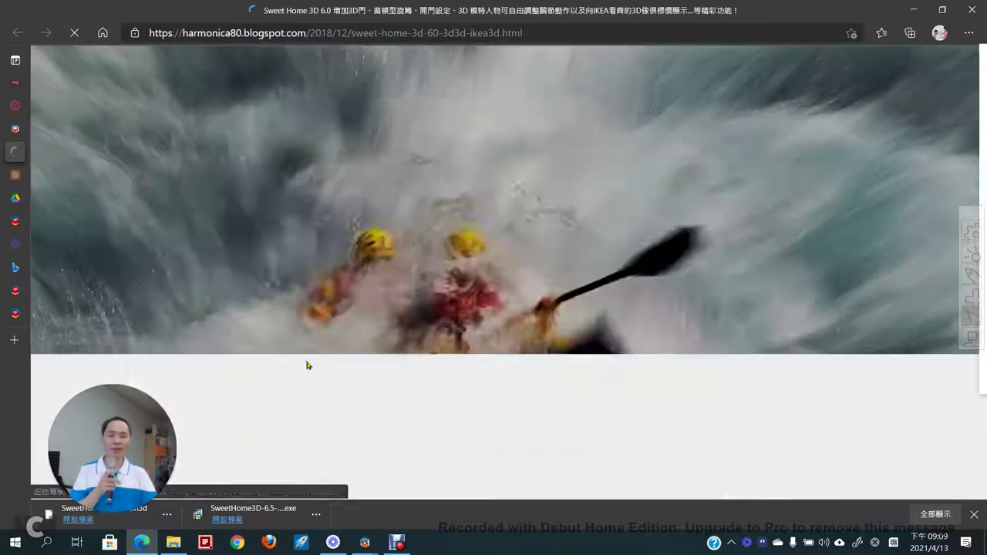
scroll(651, 306, "down", 15)
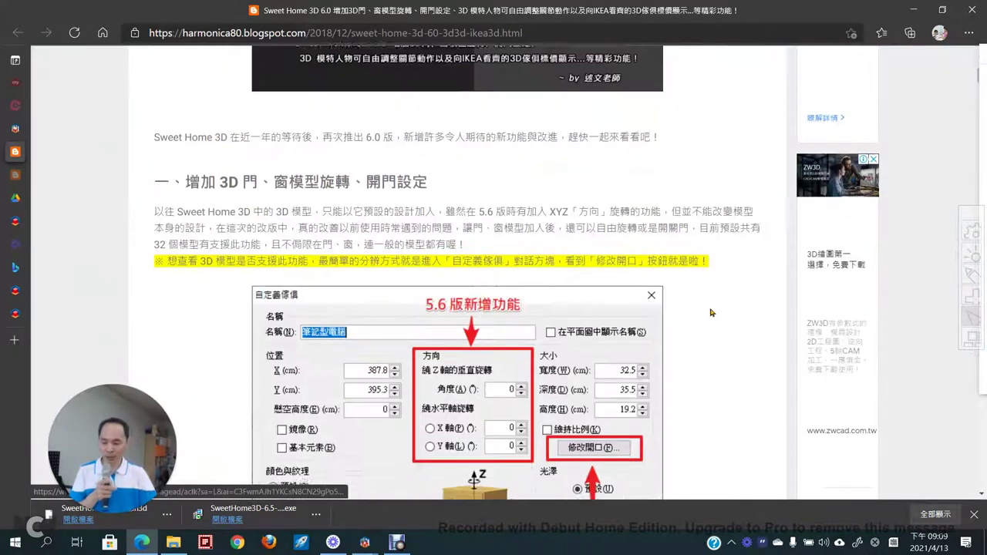
scroll(712, 312, "down", 8)
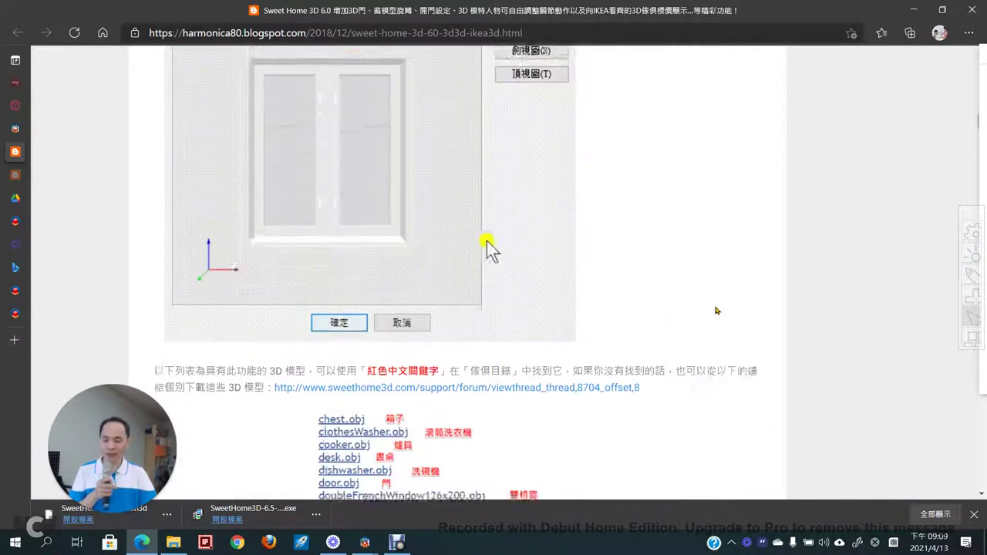
scroll(714, 308, "up", 5)
scroll(473, 290, "up", 3)
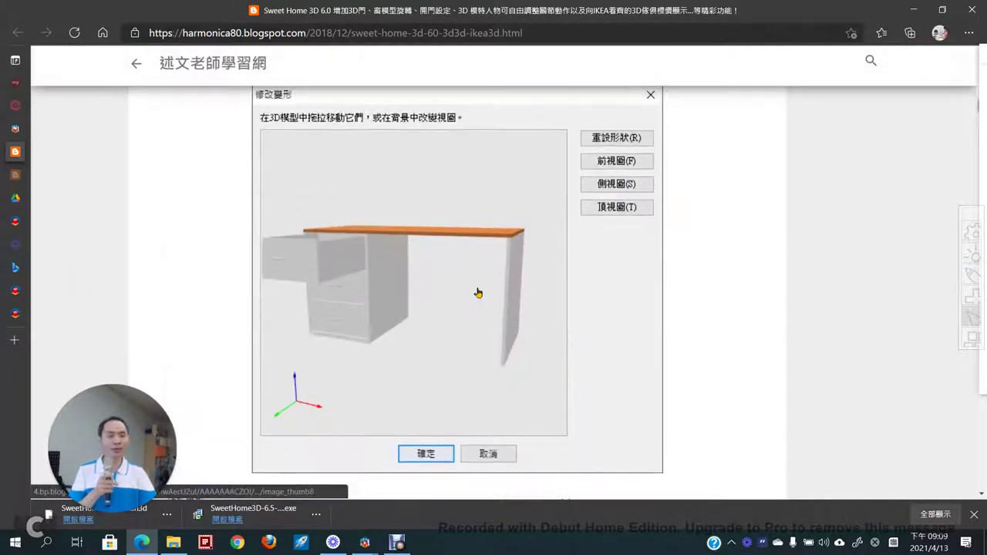
scroll(474, 288, "down", 10)
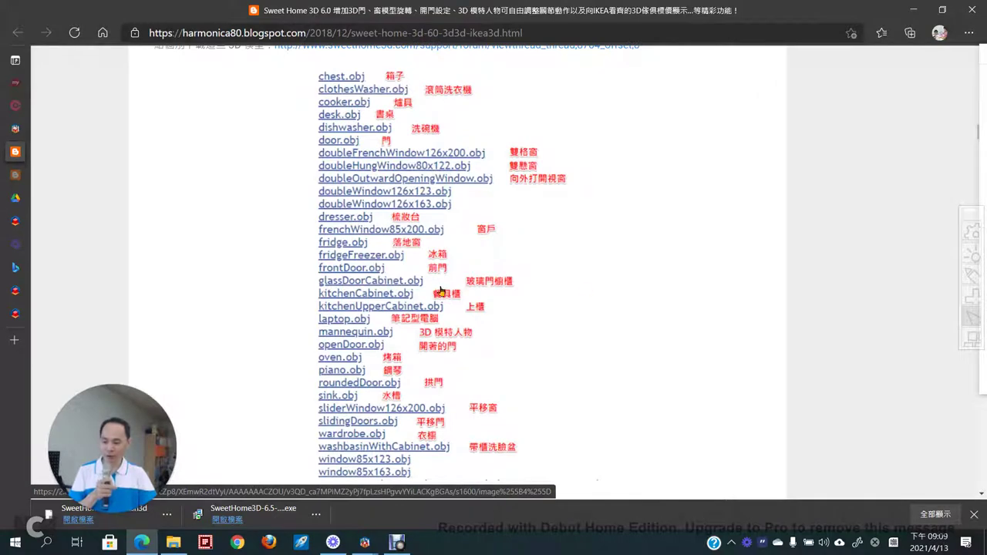
scroll(621, 306, "down", 6)
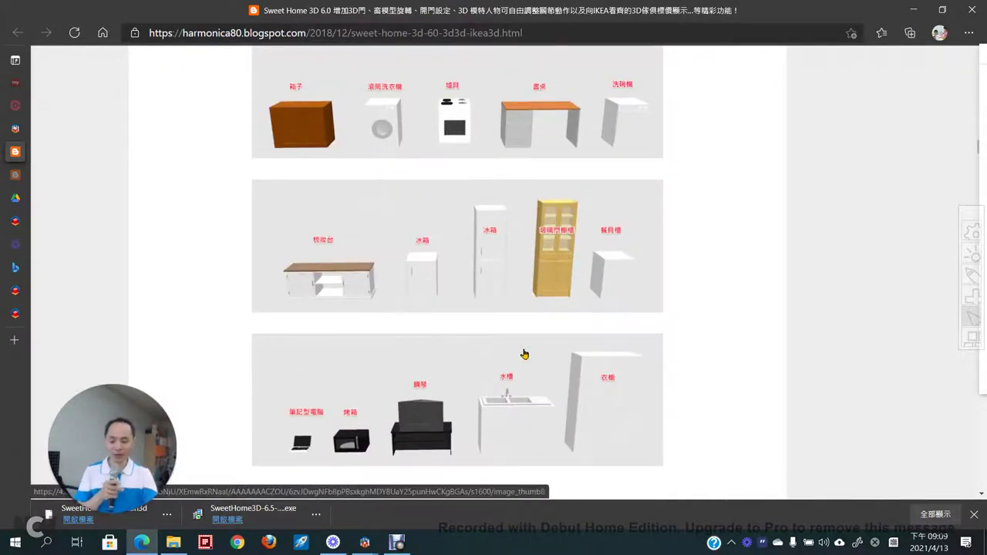
scroll(524, 354, "up", 20)
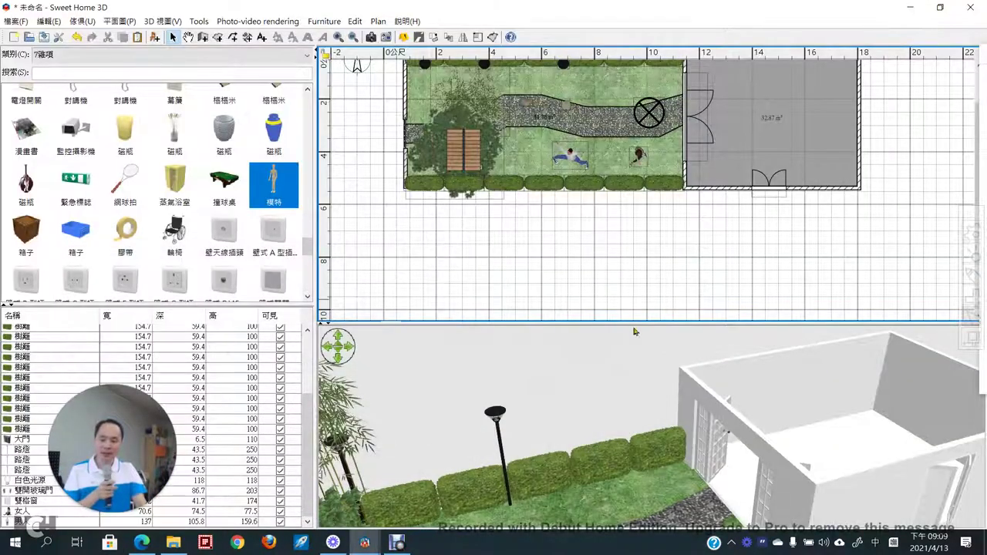
left_click(913, 9)
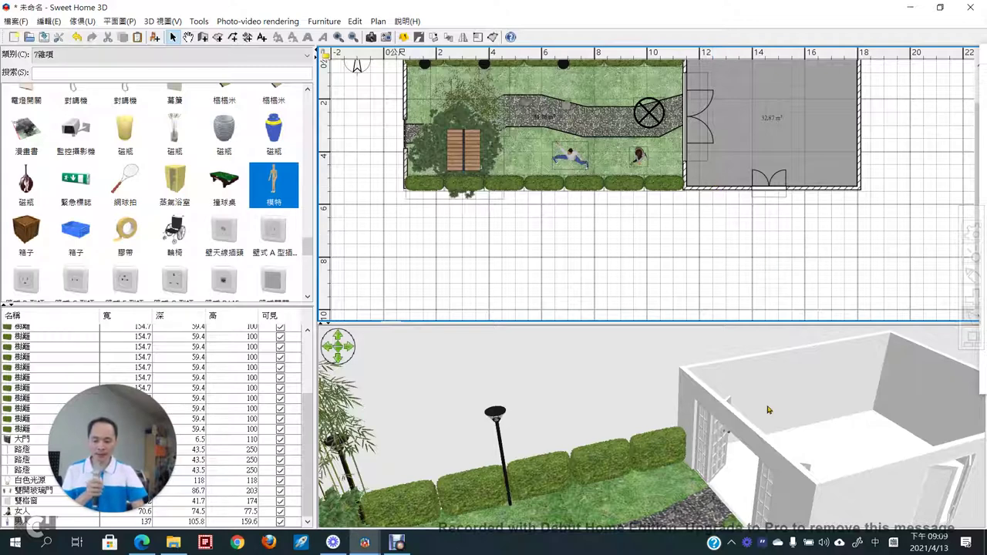
Find the 黑色桌子 table in the 6起居室 furniture category and place it in the middle of the gray room.
left_click(754, 151)
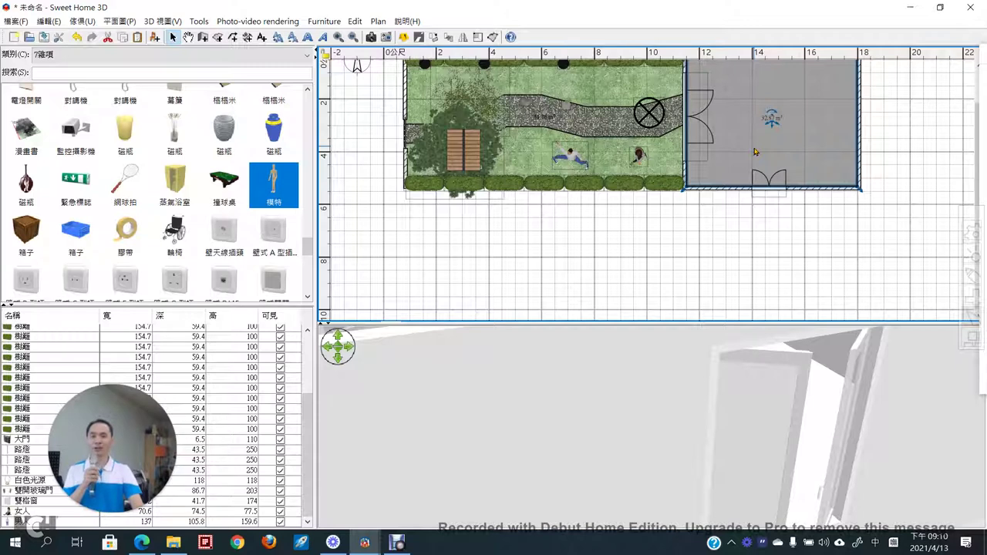
left_click(81, 57)
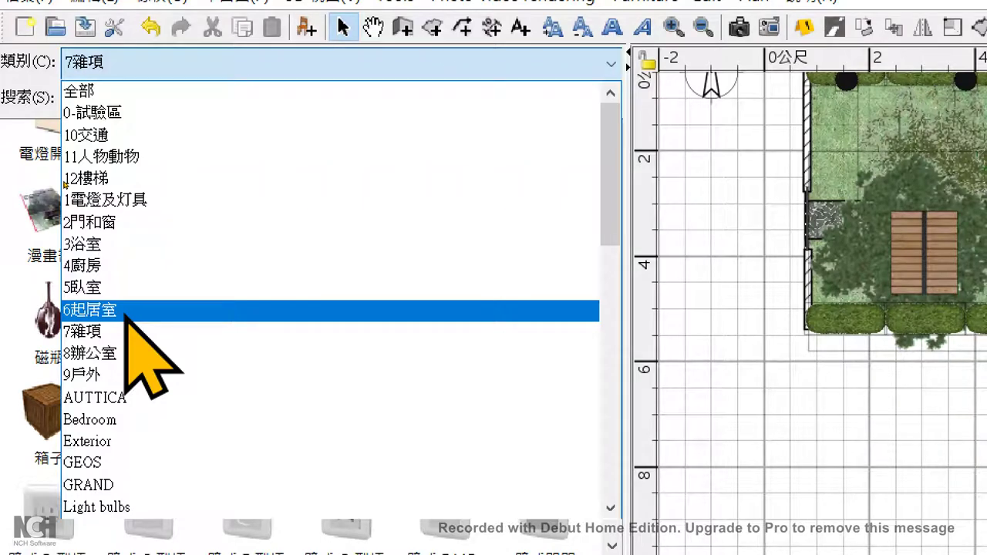
left_click(126, 310)
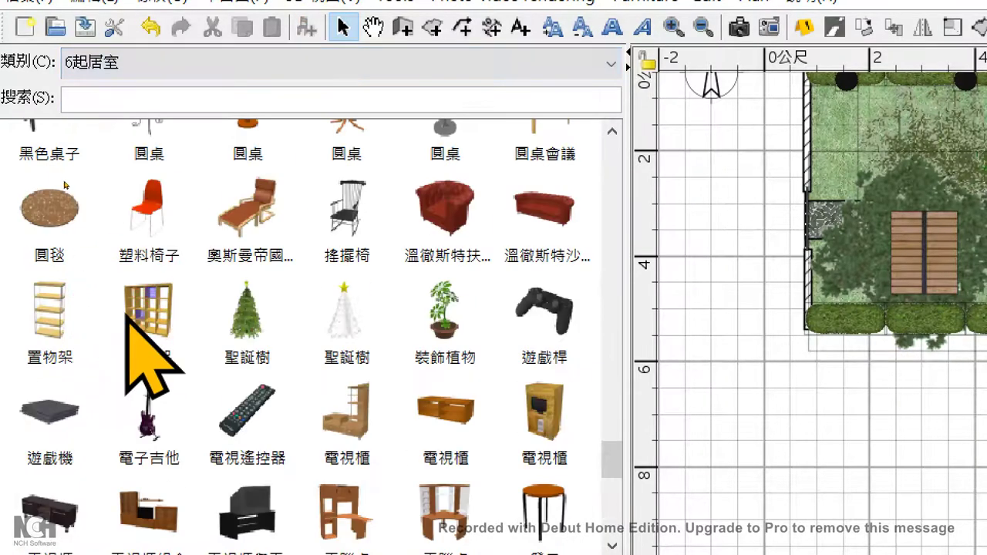
mouse_move(125, 313)
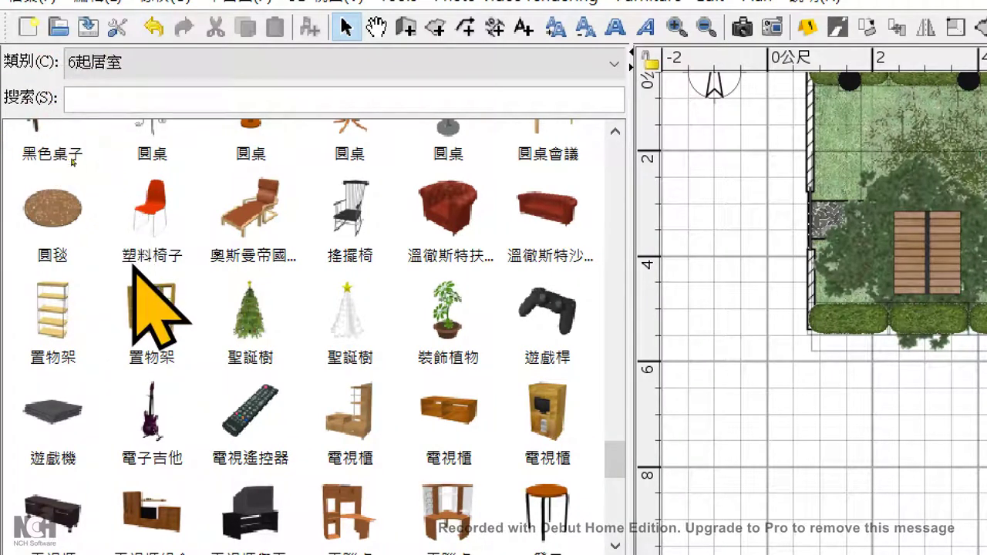
mouse_move(158, 266)
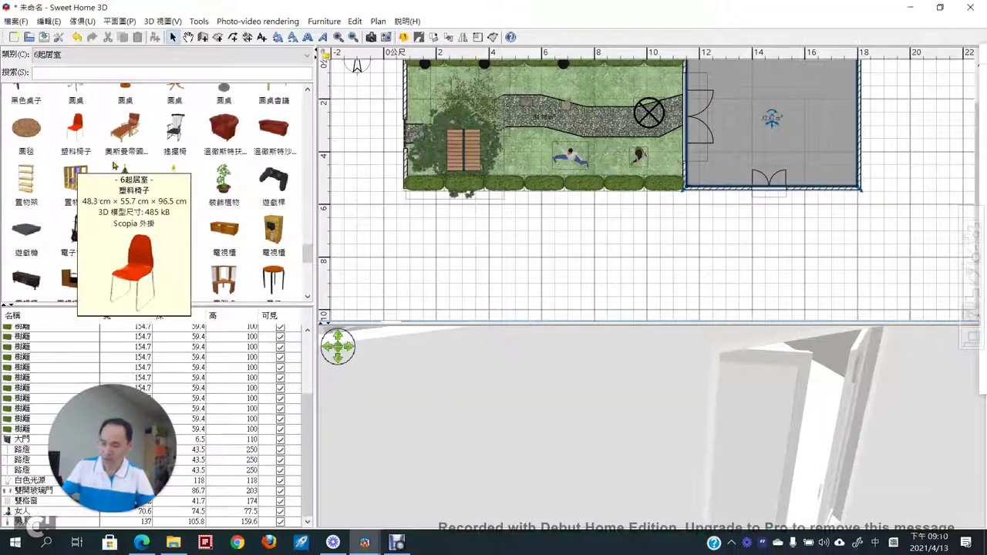
mouse_move(531, 412)
left_click(263, 230)
scroll(262, 227, "up", 5)
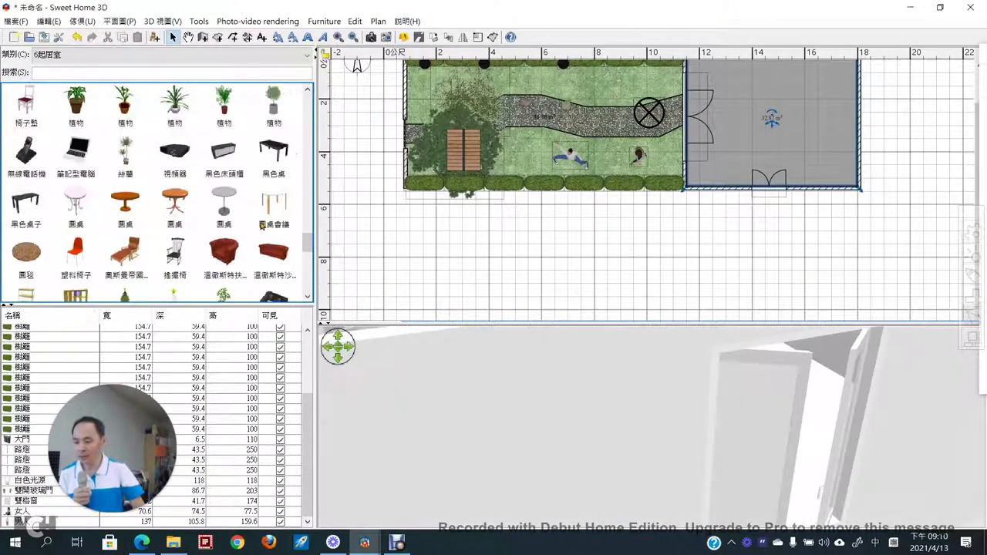
scroll(261, 225, "down", 2)
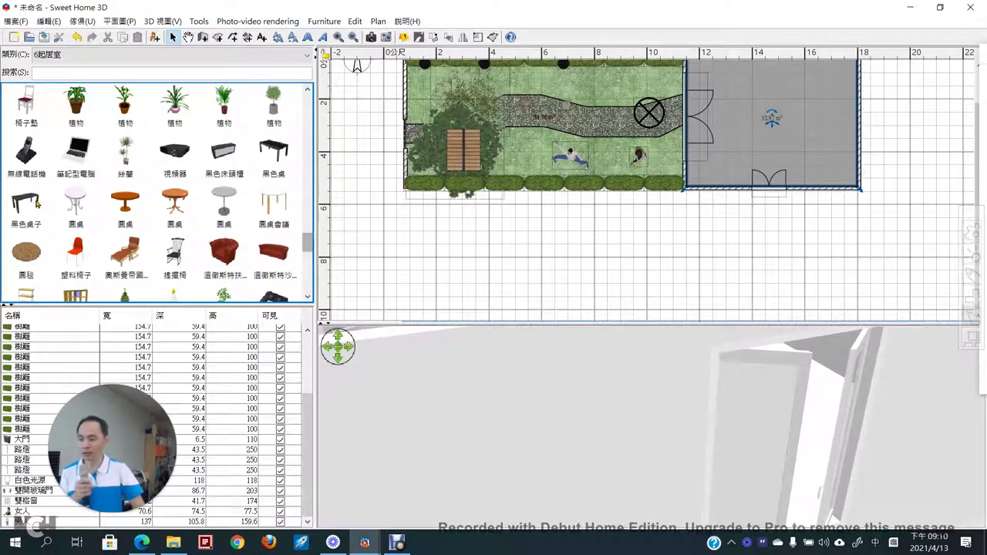
left_click_drag(26, 202, 750, 97)
Place the green 懶人沙發 beanbag from the 6起居室 category just south of the black table.
left_click_drag(311, 244, 309, 284)
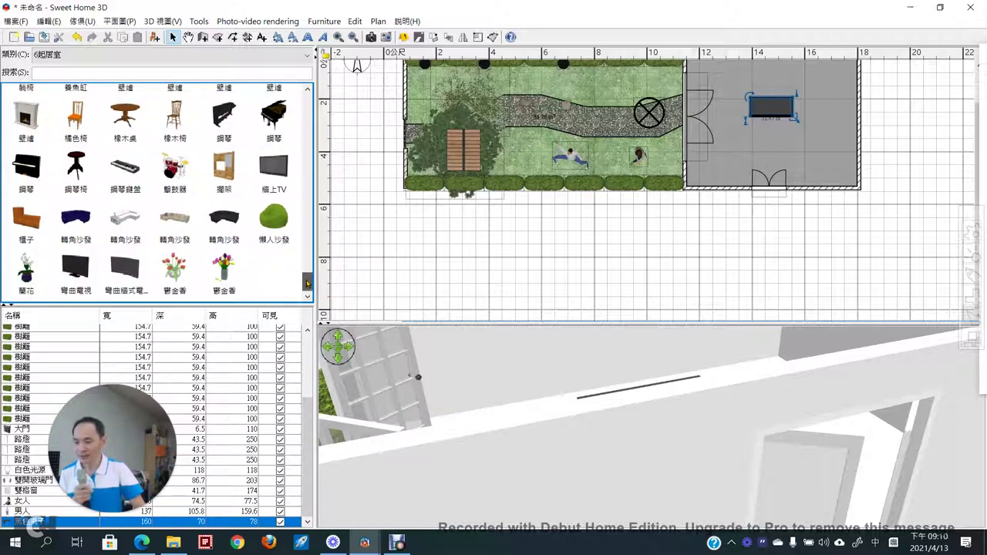
left_click_drag(273, 221, 763, 137)
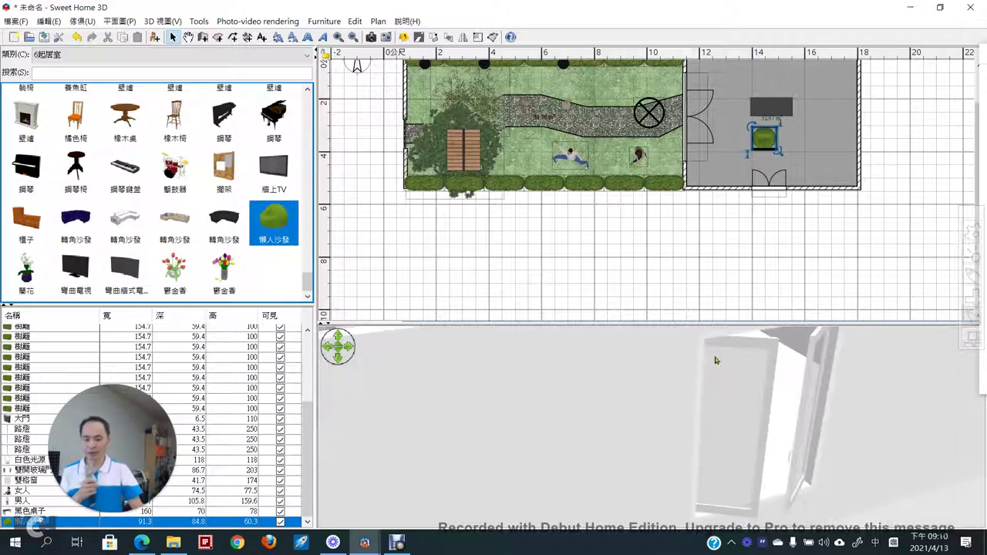
left_click_drag(677, 432, 780, 397)
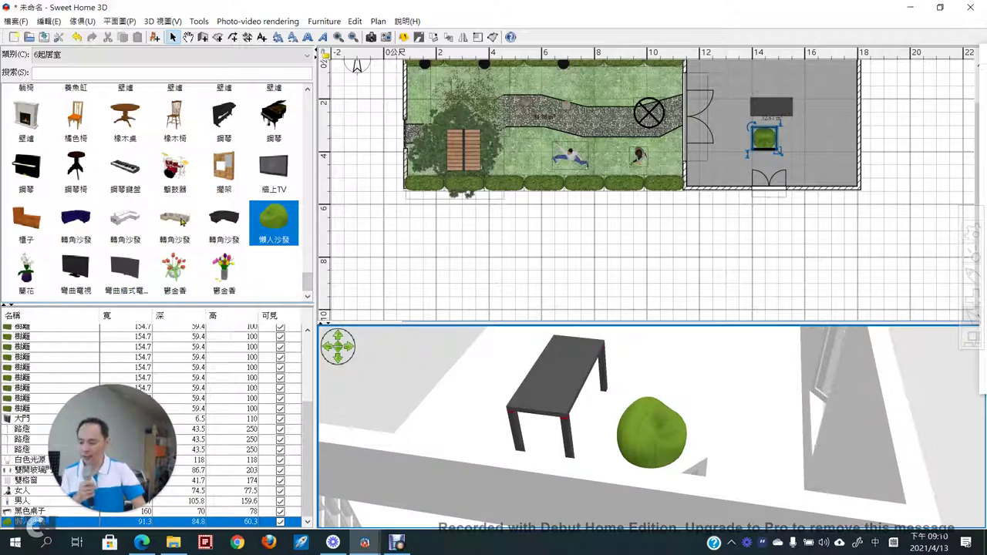
Place the beige 轉角沙發 corner sofa against the room's east wall and enlarge the 3D view area.
left_click_drag(175, 221, 775, 73)
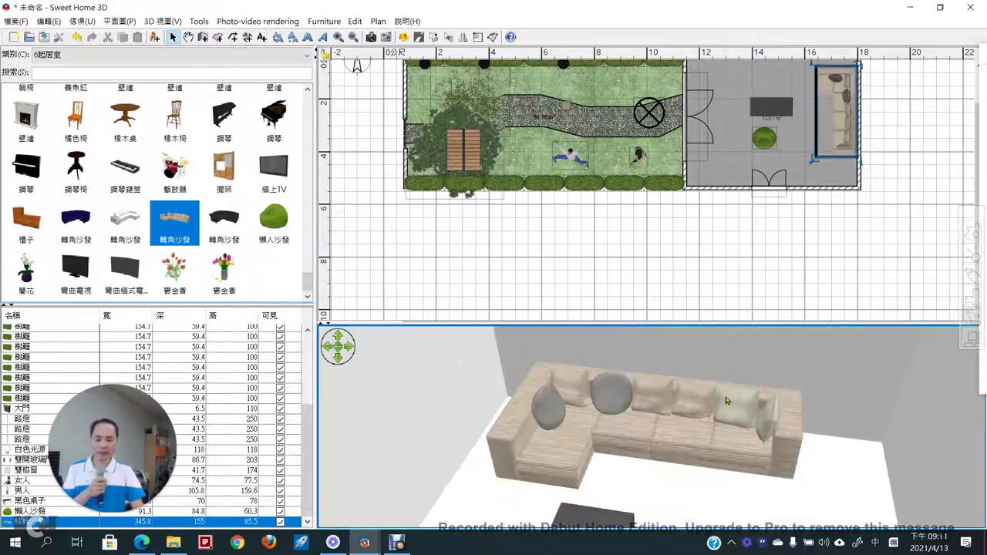
left_click_drag(710, 466, 677, 219)
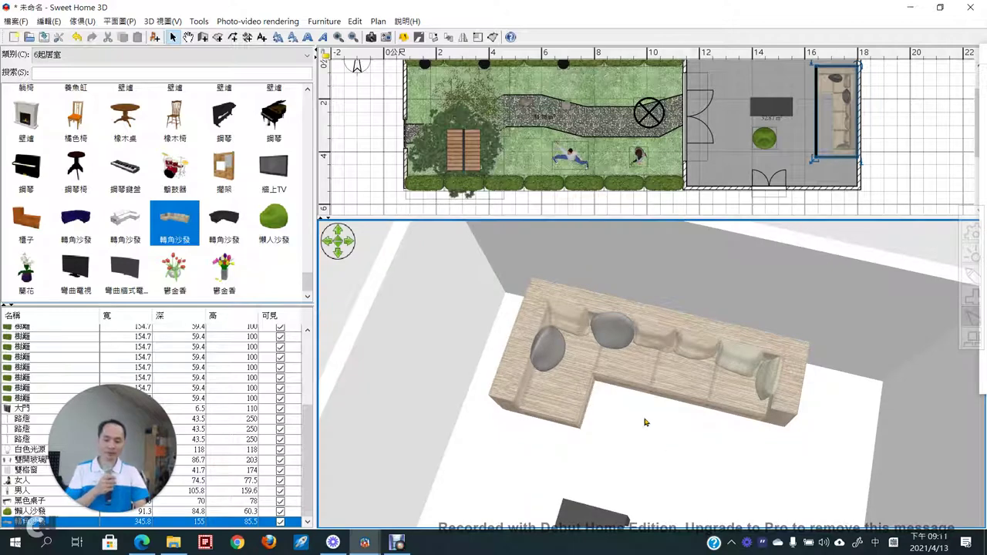
left_click_drag(645, 422, 625, 345)
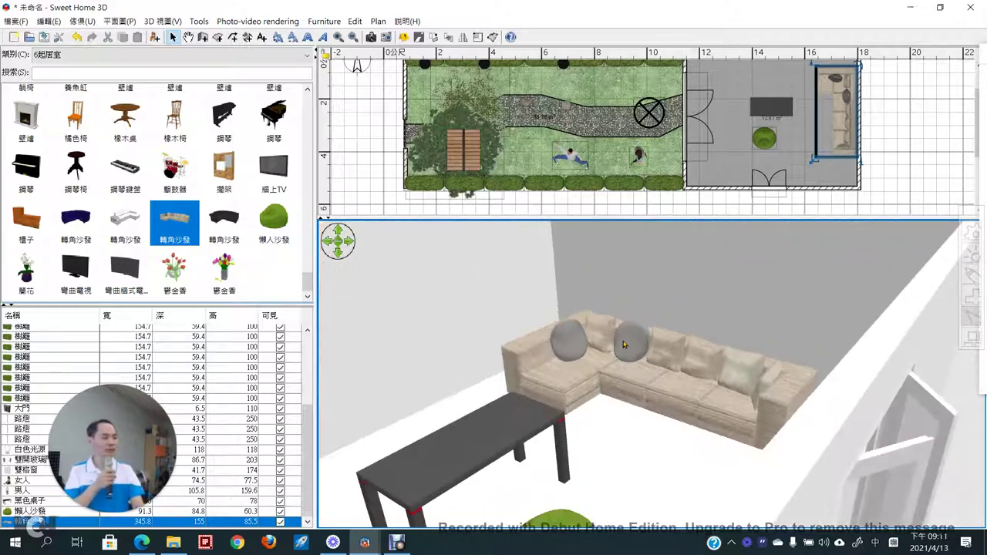
Turn the black table a quarter turn so it runs parallel to the corner sofa.
left_click(624, 345)
left_click(762, 102)
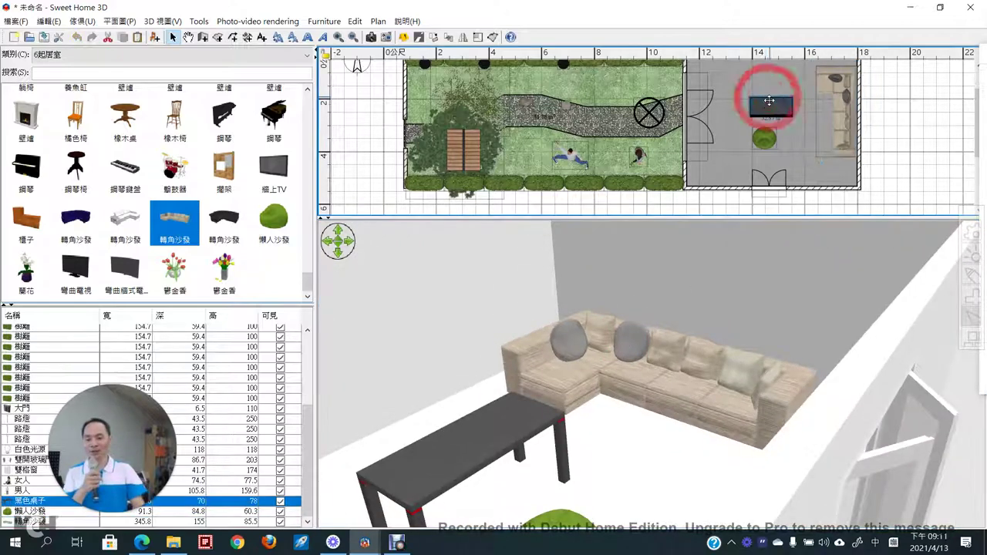
left_click_drag(750, 97, 782, 134)
Mount the 牆上TV on the room's north wall and inspect it in the 3D view.
left_click_drag(274, 169, 746, 85)
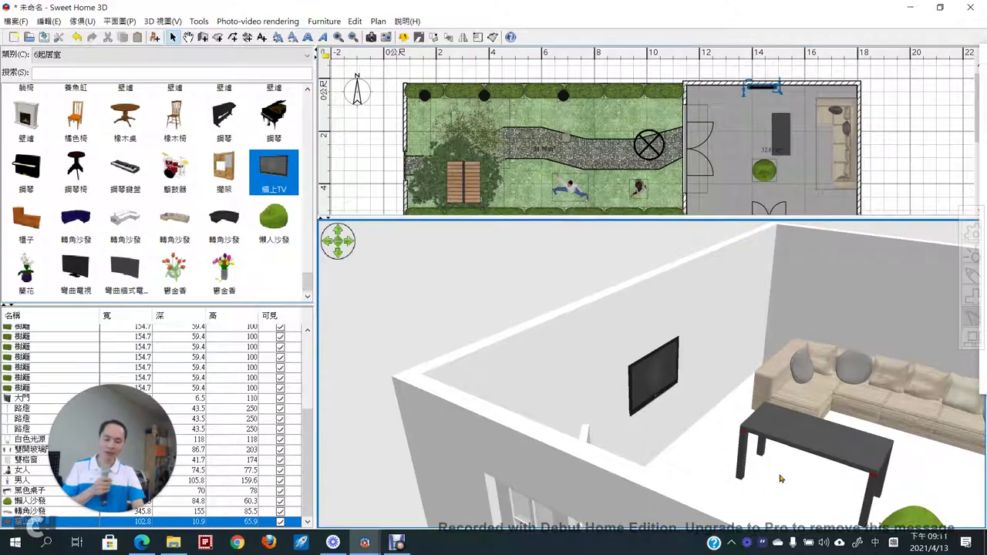
left_click_drag(778, 470, 617, 451)
scroll(599, 435, "down", 5)
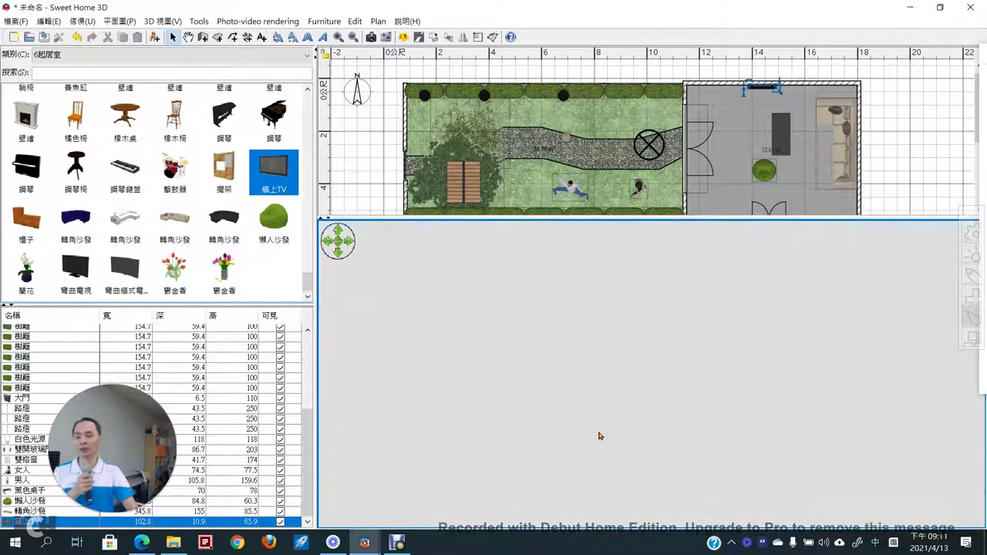
scroll(646, 472, "up", 5)
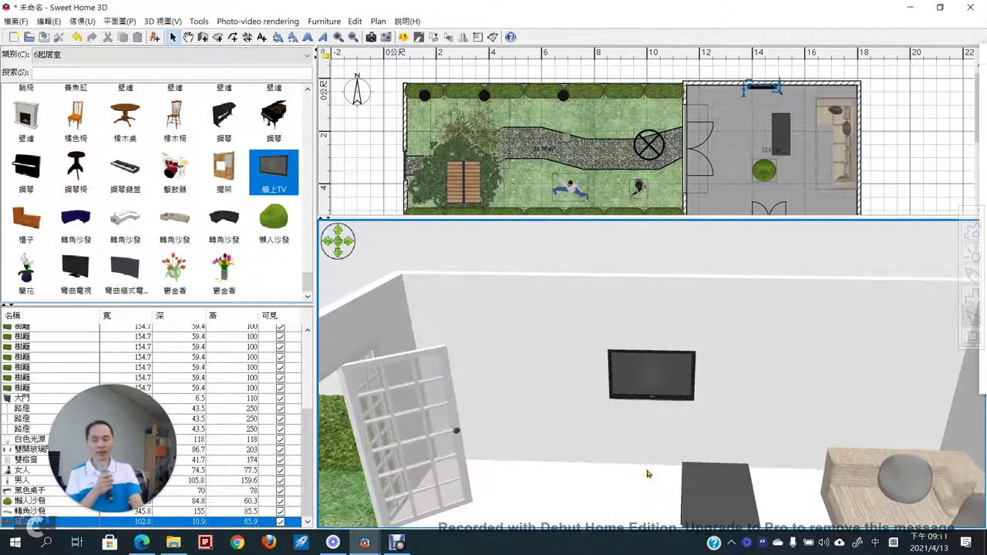
left_click_drag(650, 474, 696, 465)
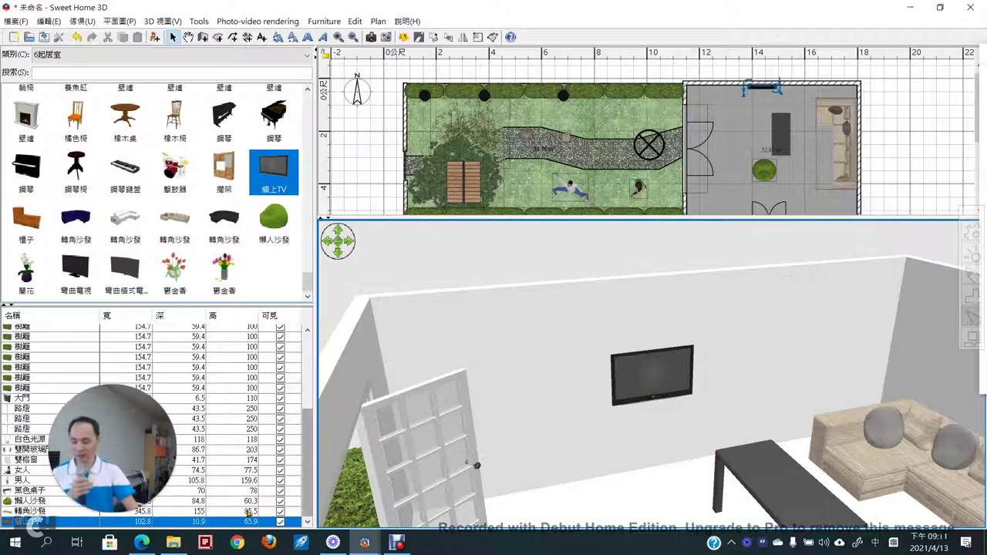
Switch to the Edge browser, close the Sweet Home 3D gallery and download pages, and bring up the Bing search page.
left_click(141, 542)
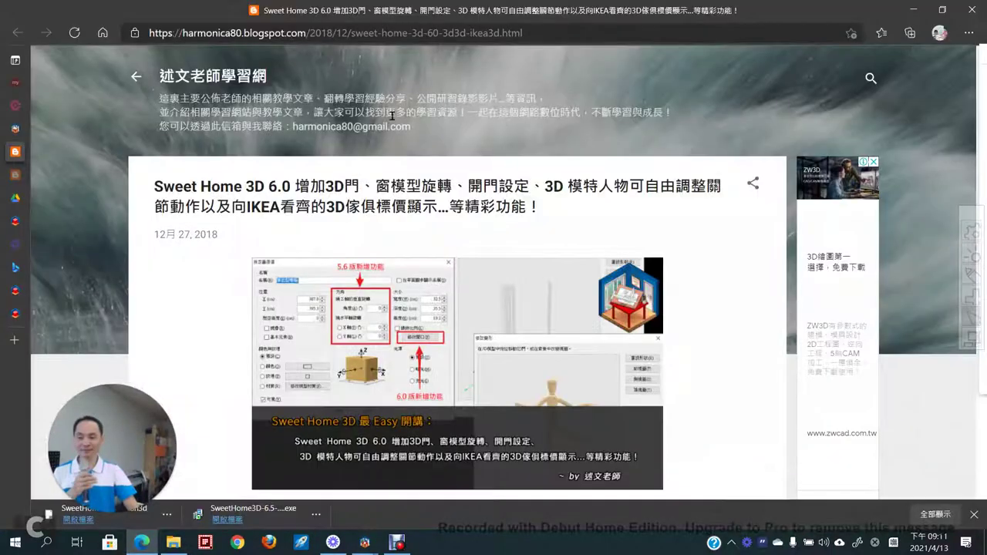
mouse_move(39, 204)
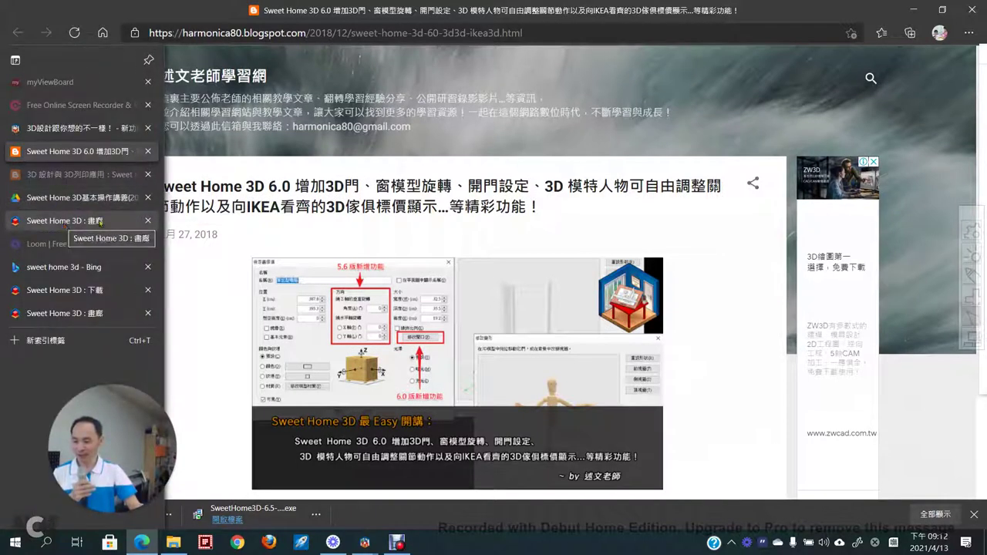
left_click(148, 221)
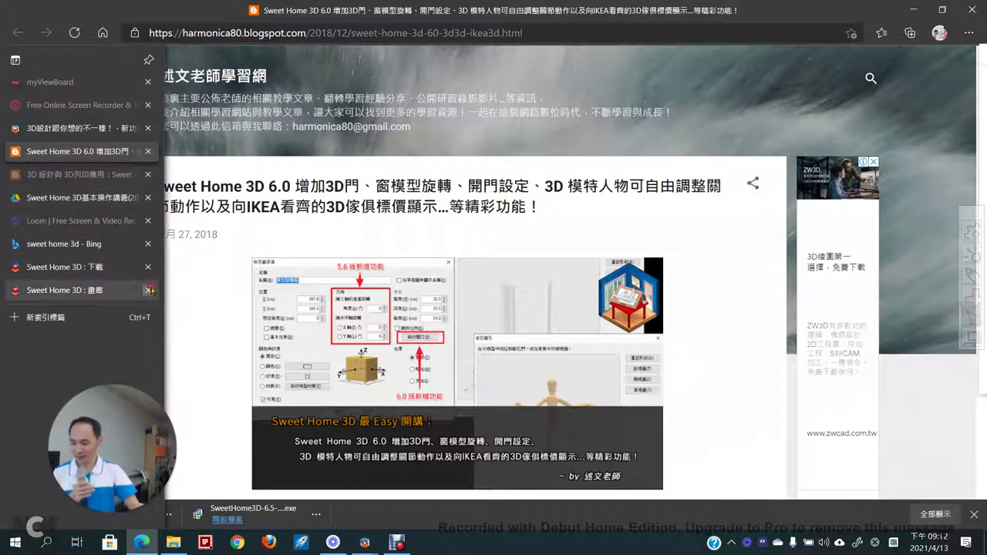
left_click(150, 289)
left_click(148, 266)
left_click(128, 245)
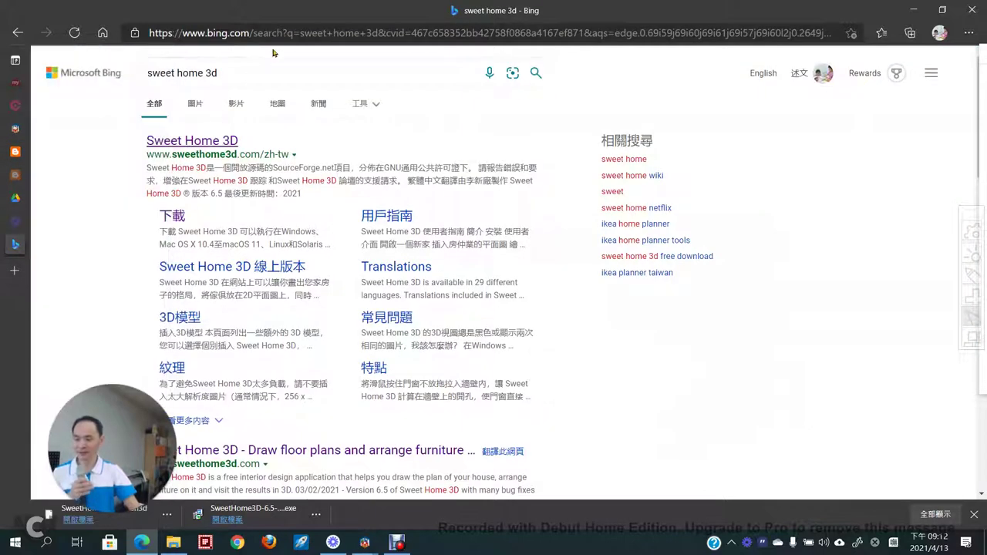
Load google.com in place of the Bing results page.
left_click(279, 35)
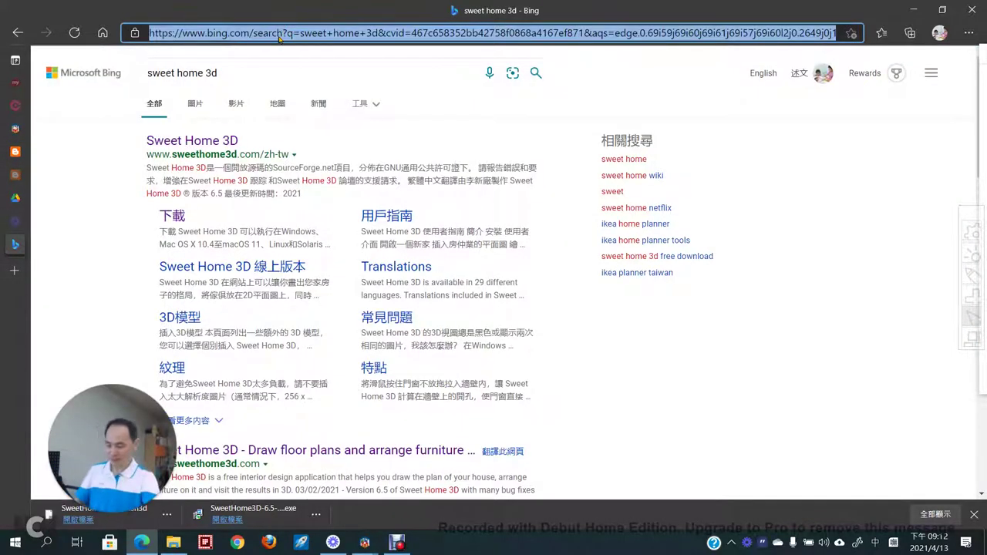
type("GOOG")
key("BackSpace")
key("BackSpace")
key("BackSpace")
key("BackSpace")
key("BackSpace")
type("google.com")
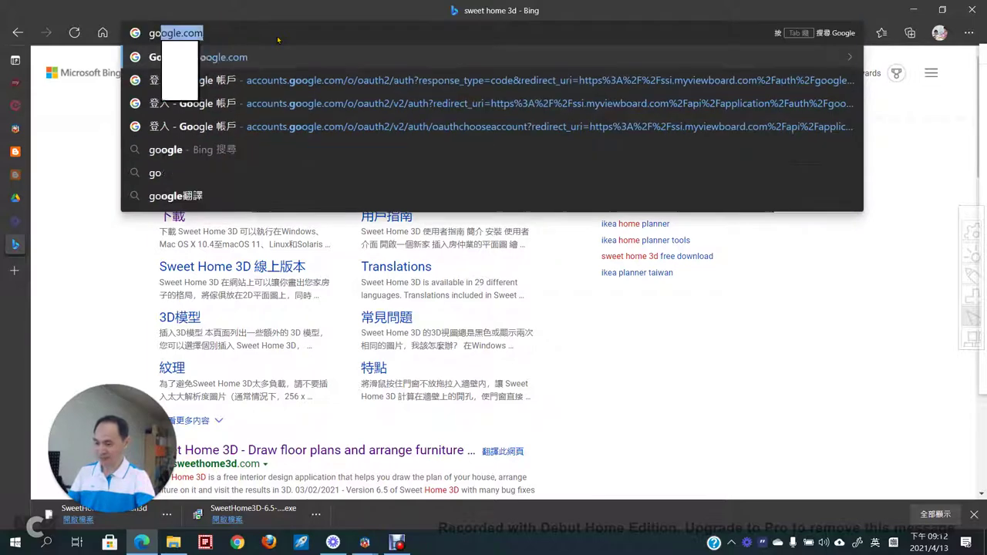
key("Return")
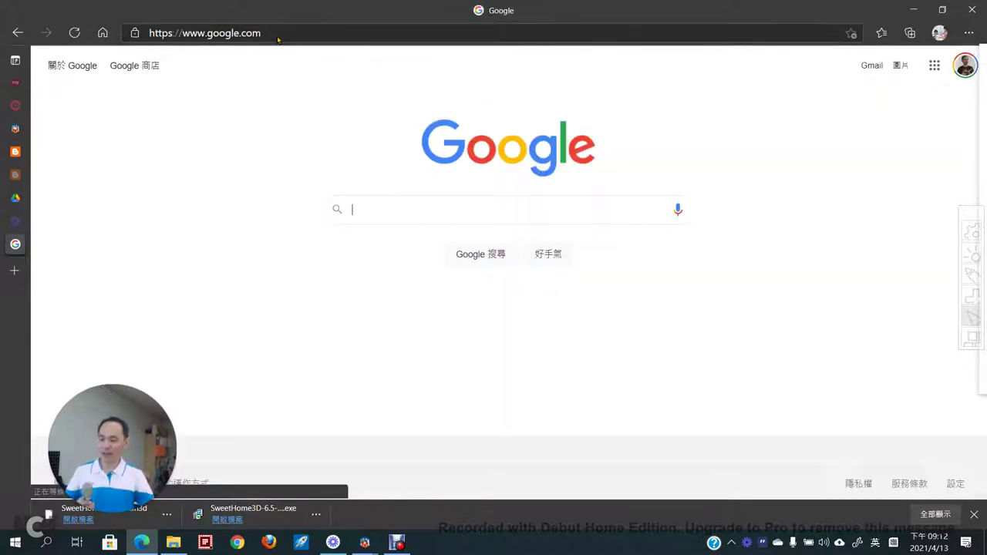
Search Google for kitty and show the image results.
left_click(401, 208)
type("kitty")
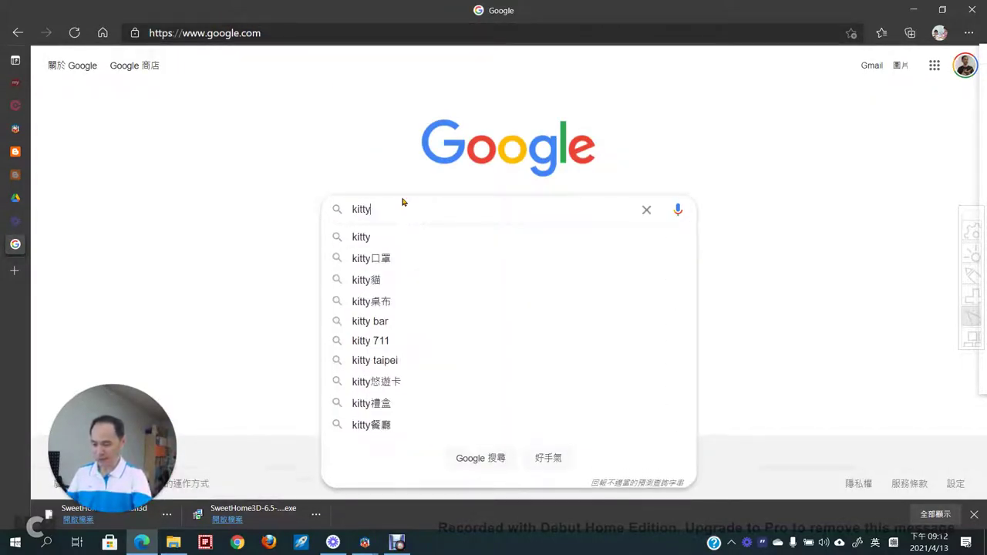
key("Return")
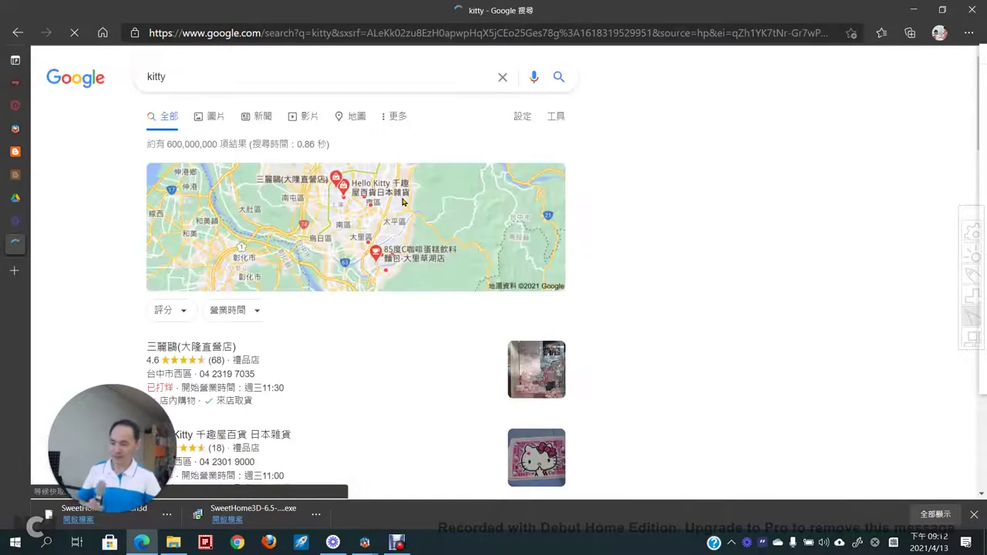
left_click(297, 103)
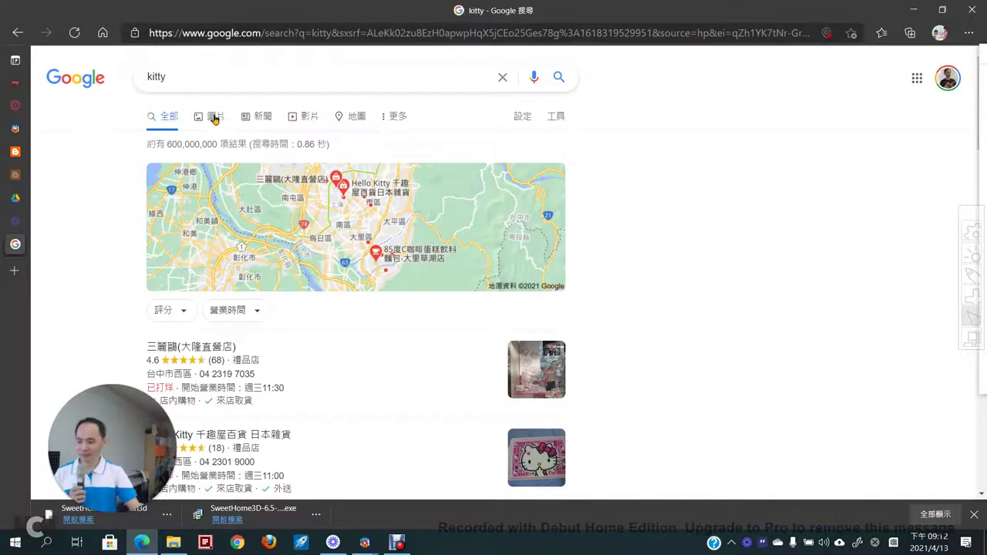
left_click(214, 116)
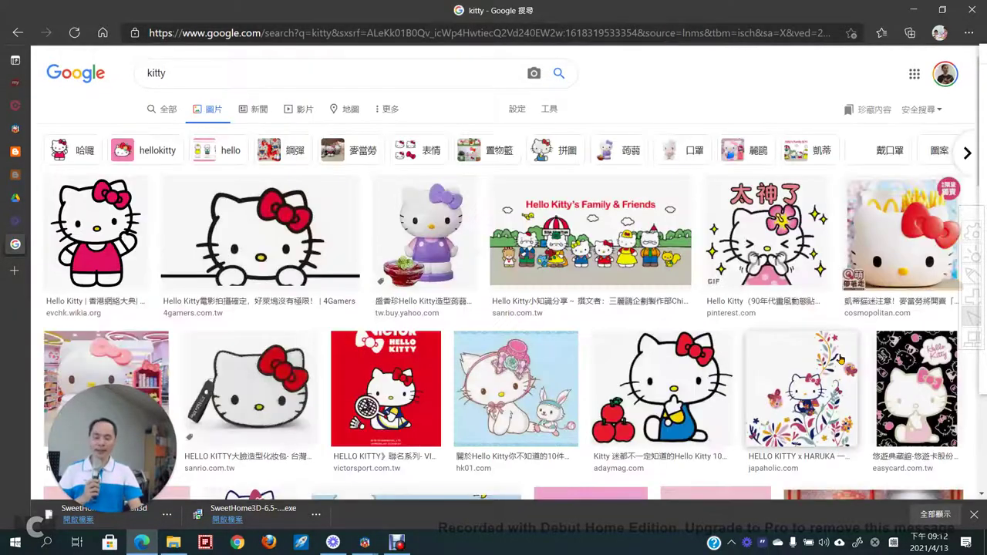
mouse_move(365, 542)
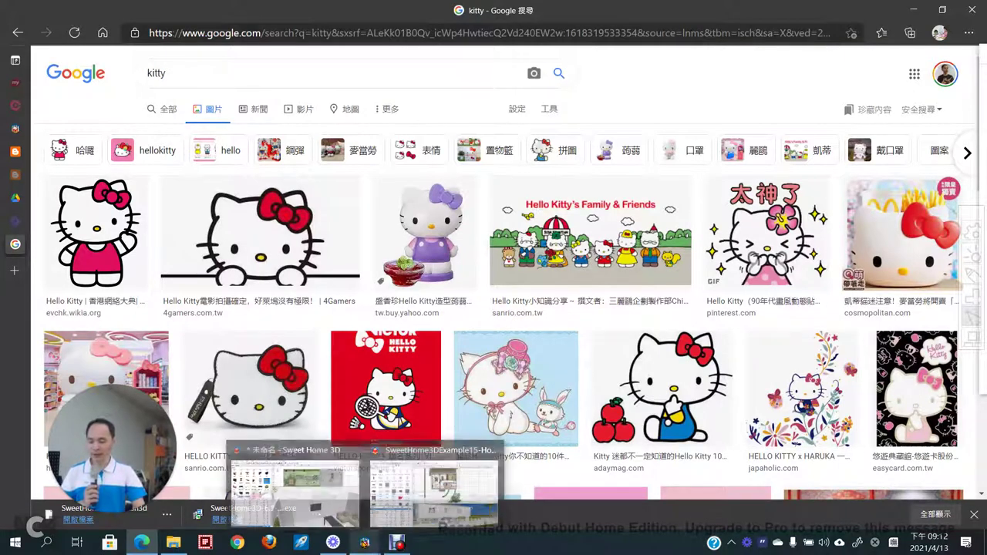
left_click(294, 487)
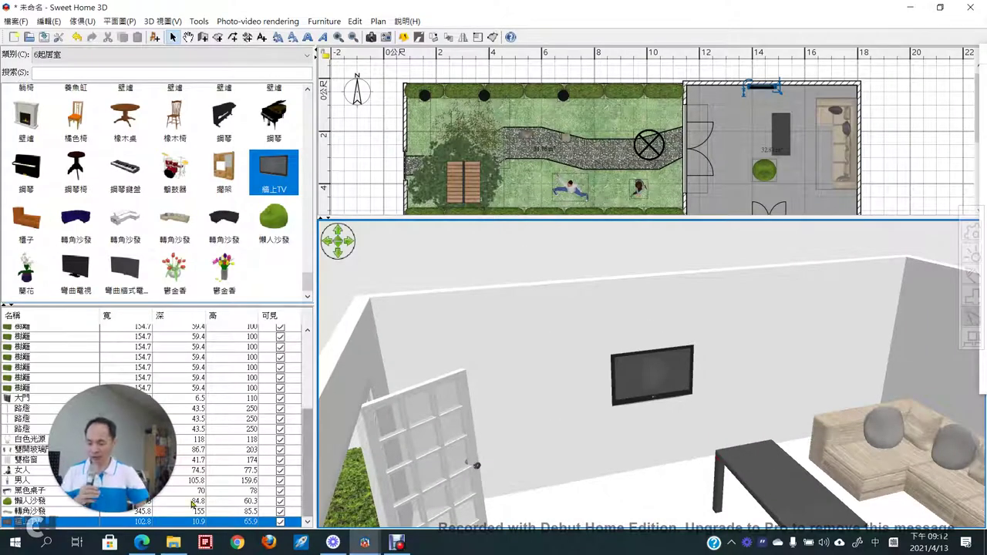
left_click(142, 542)
Save the 640 × 304 Hello Kitty picture with the teddy bear and blue sky to the desktop as a JPG.
scroll(354, 460, "down", 3)
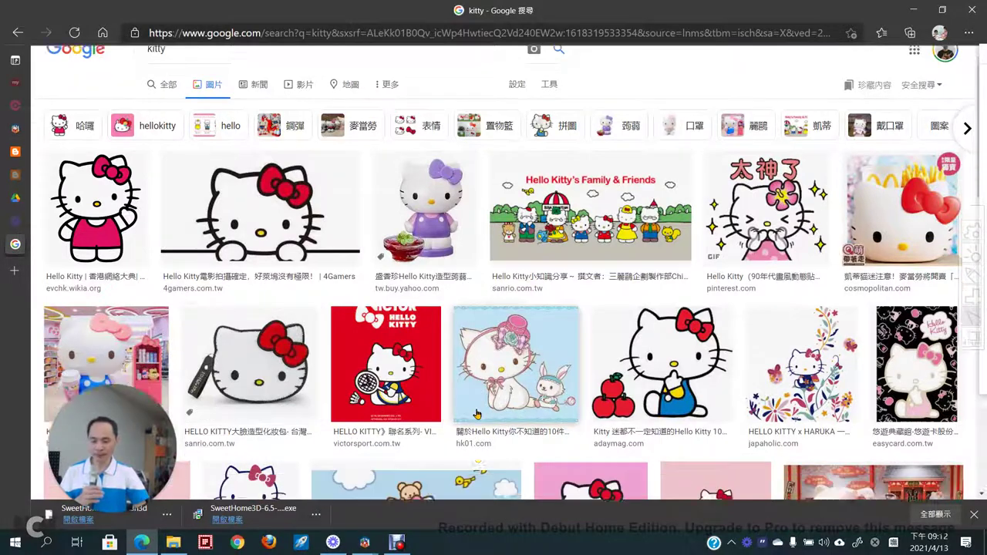
scroll(477, 414, "down", 2)
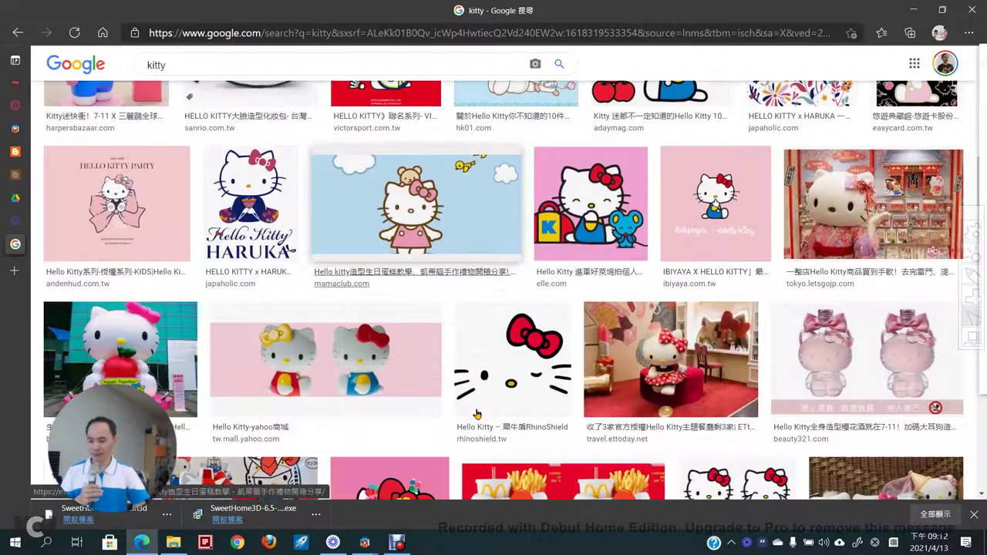
left_click(441, 223)
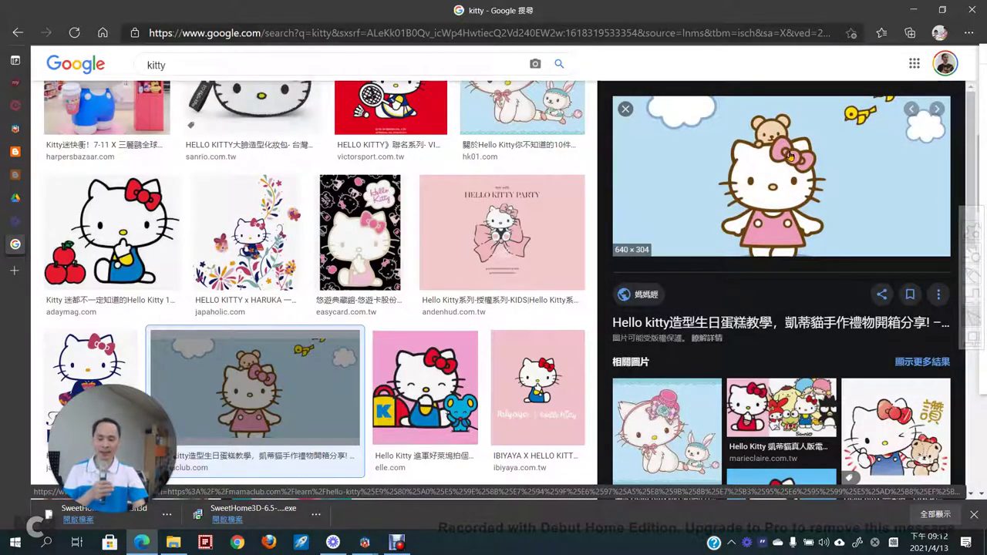
right_click(777, 152)
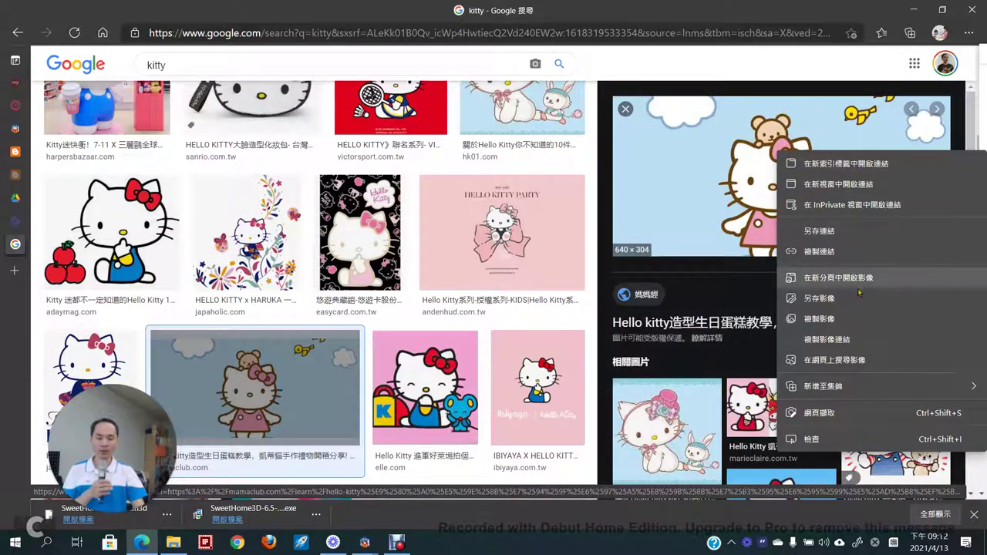
left_click(855, 300)
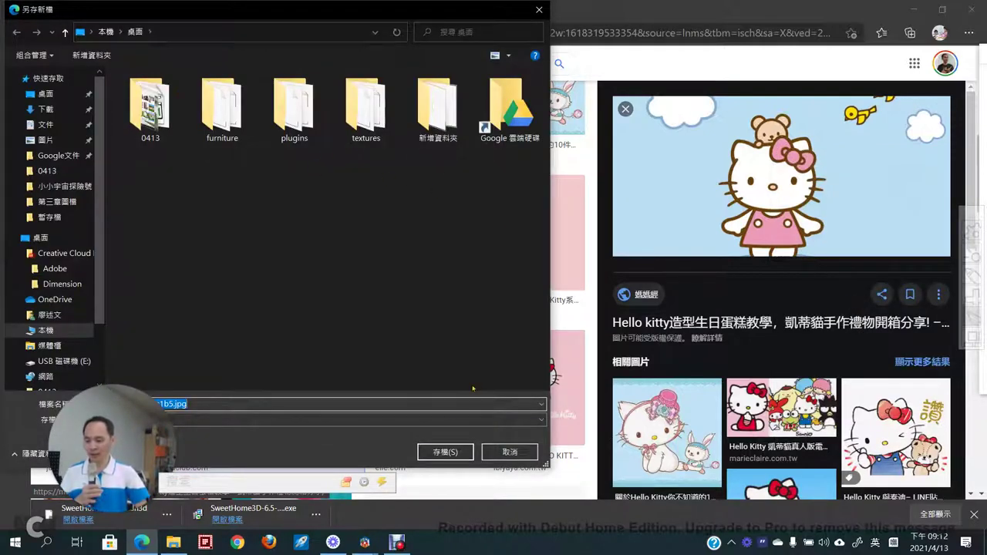
left_click(445, 451)
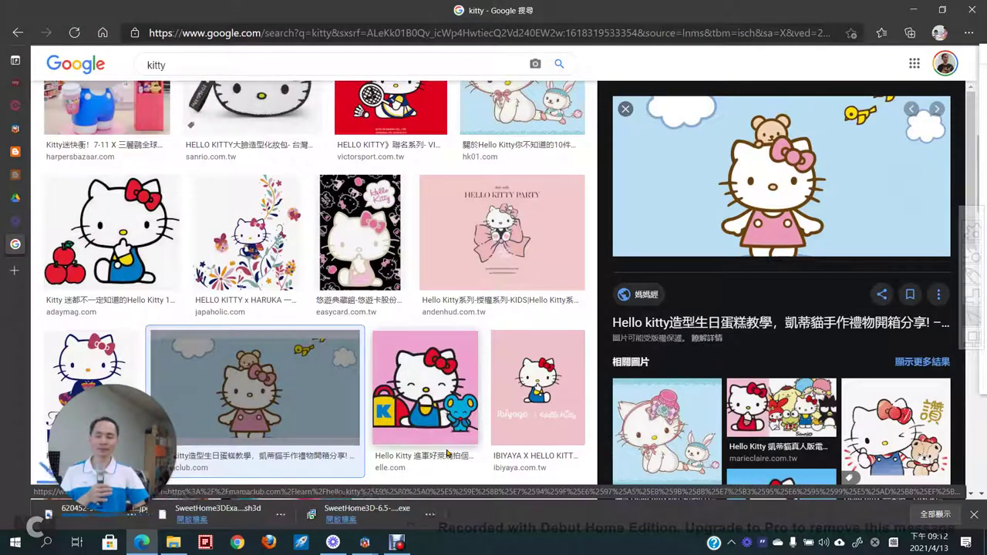
Switch to the unnamed Sweet Home 3D project and open the furniture settings of the 牆上TV on the room's north wall.
left_click(364, 541)
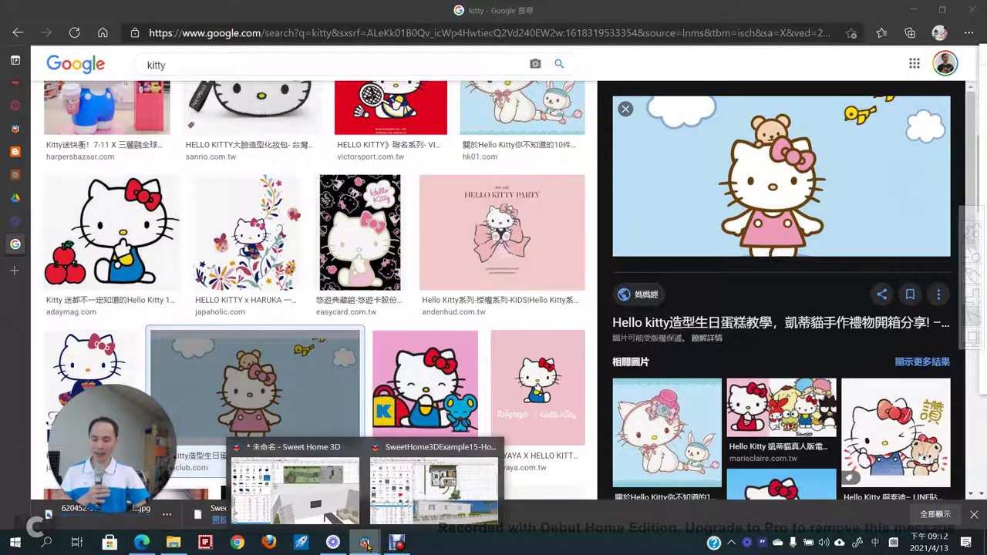
left_click(341, 494)
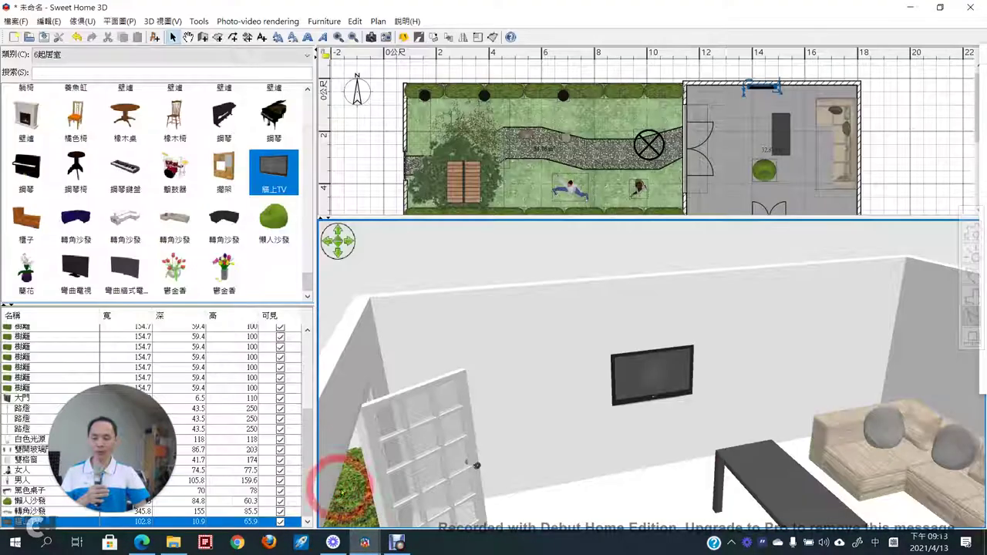
left_click(757, 86)
double_click(756, 87)
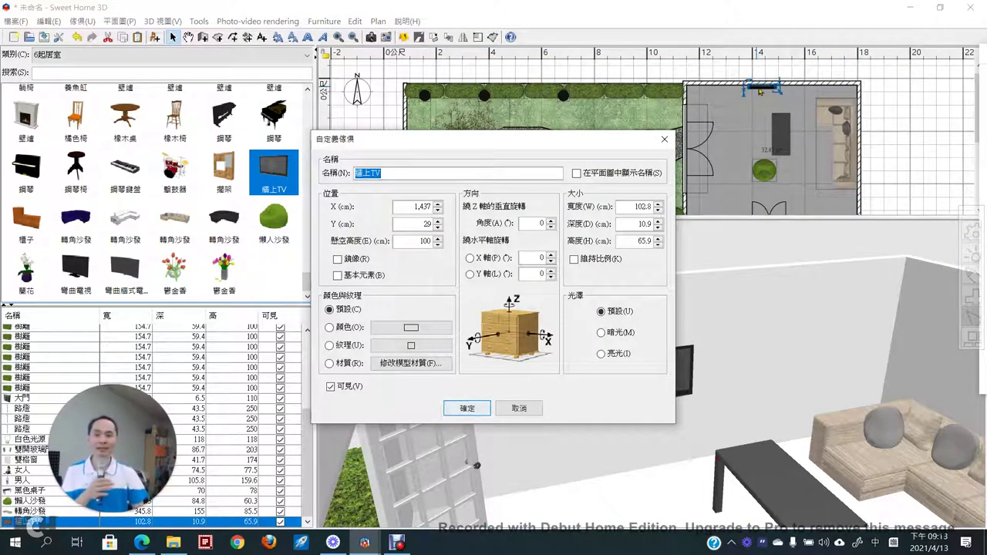
left_click_drag(601, 134, 604, 77)
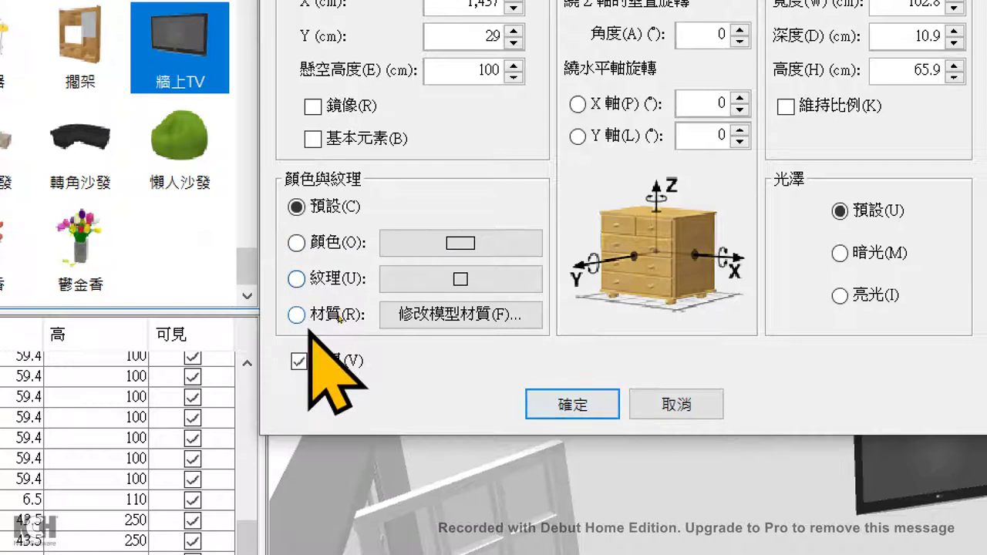
Set the TV's colour and texture option to 材質 and open its model materials for editing.
left_click(326, 281)
left_click(347, 310)
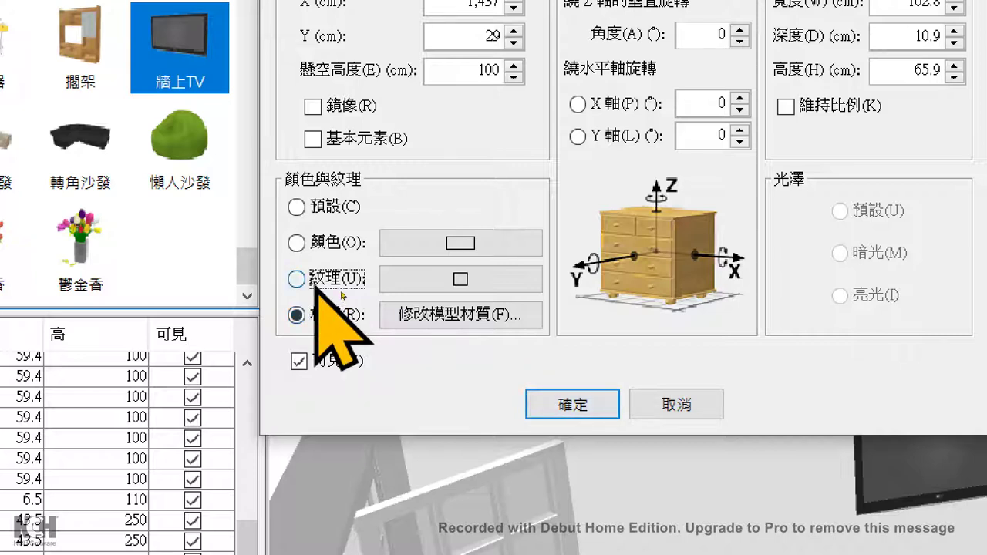
left_click(341, 280)
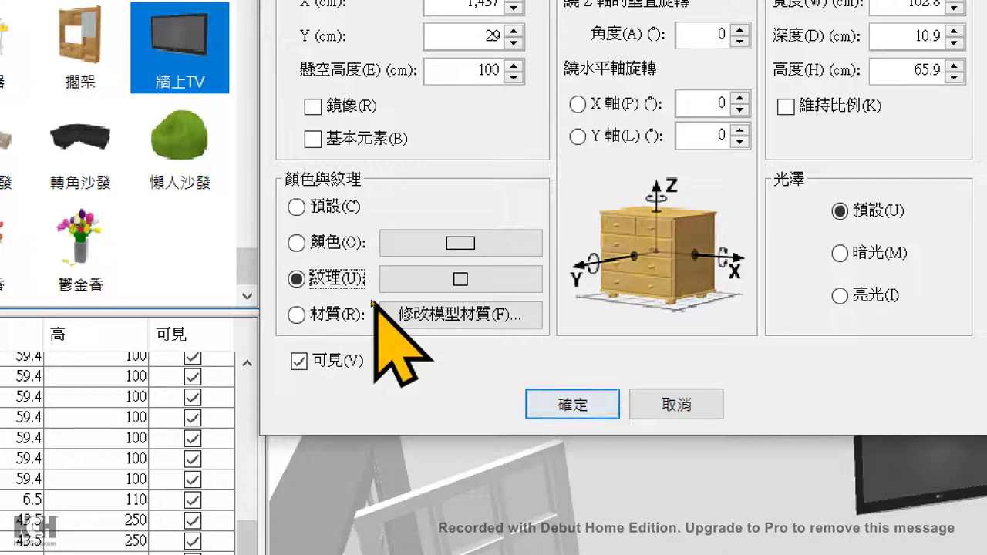
left_click(351, 312)
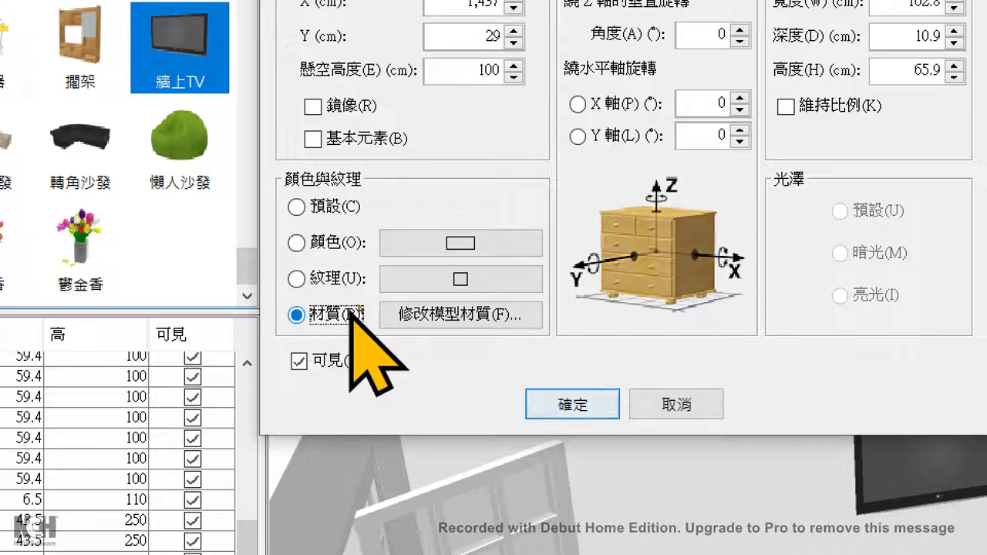
left_click(420, 314)
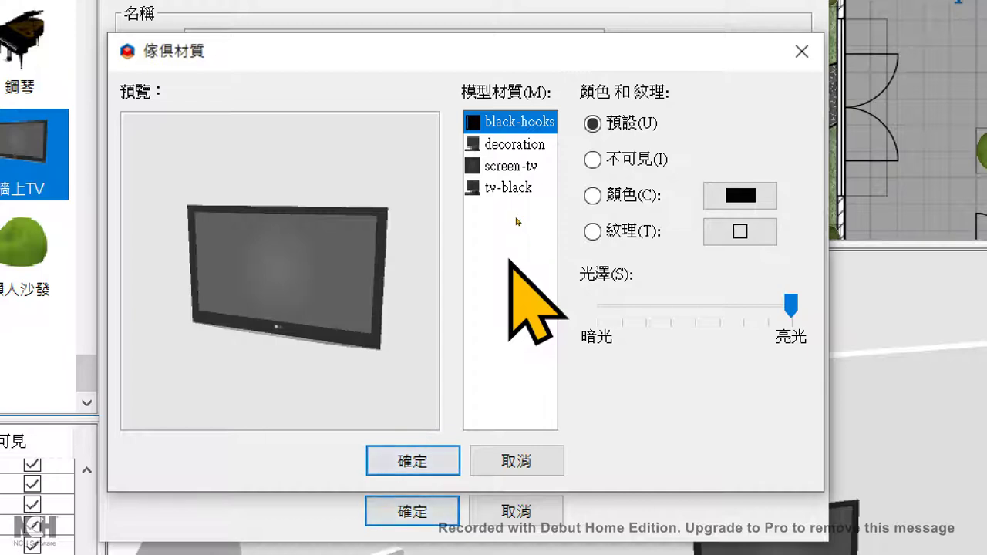
Go through the TV's model materials, turn the preview to identify each part, and select the screen-tv material.
left_click(516, 146)
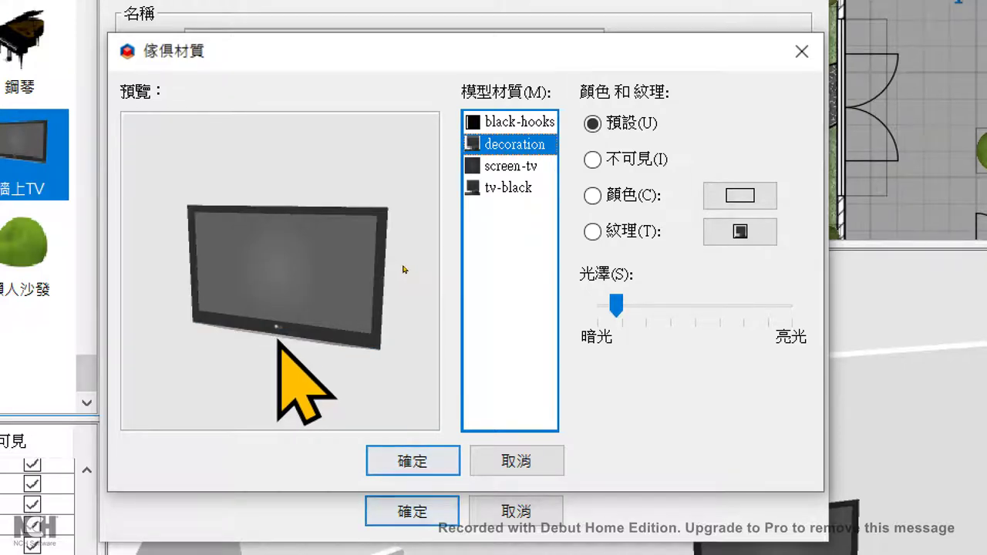
left_click(501, 166)
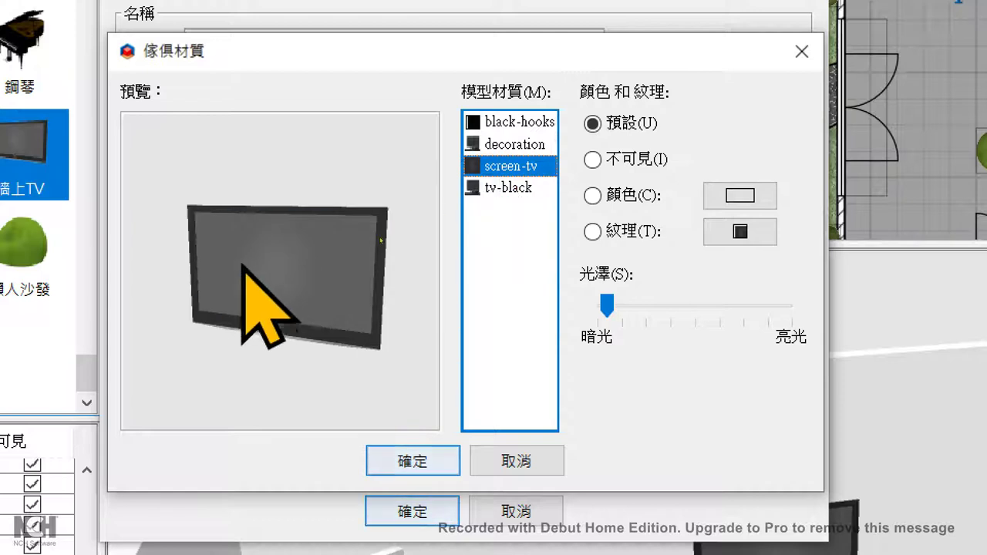
left_click_drag(434, 231, 401, 261)
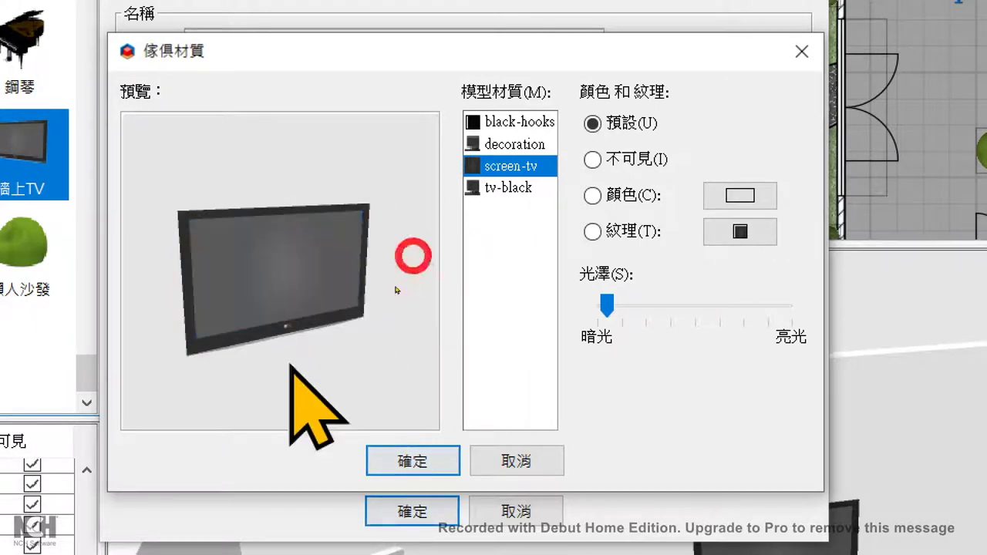
left_click(522, 190)
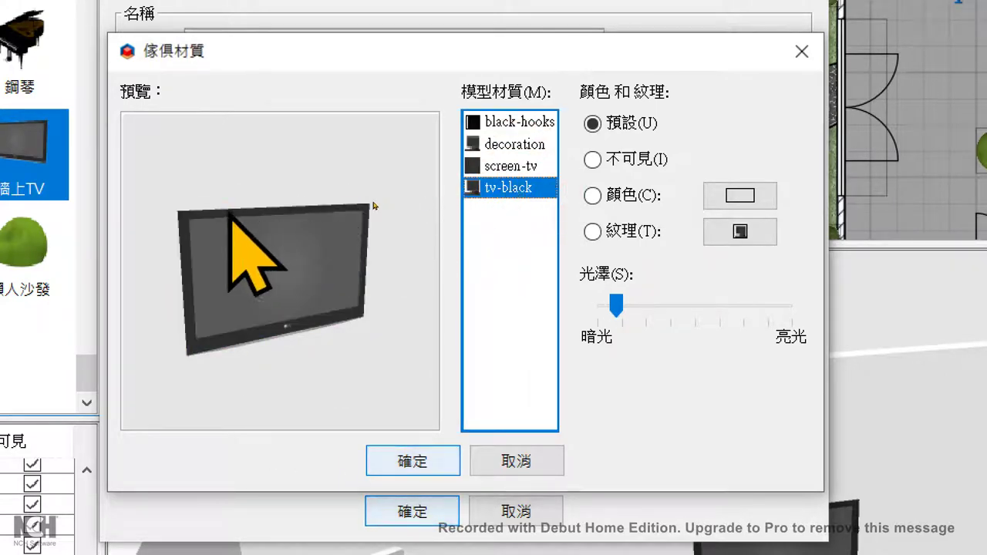
left_click(507, 166)
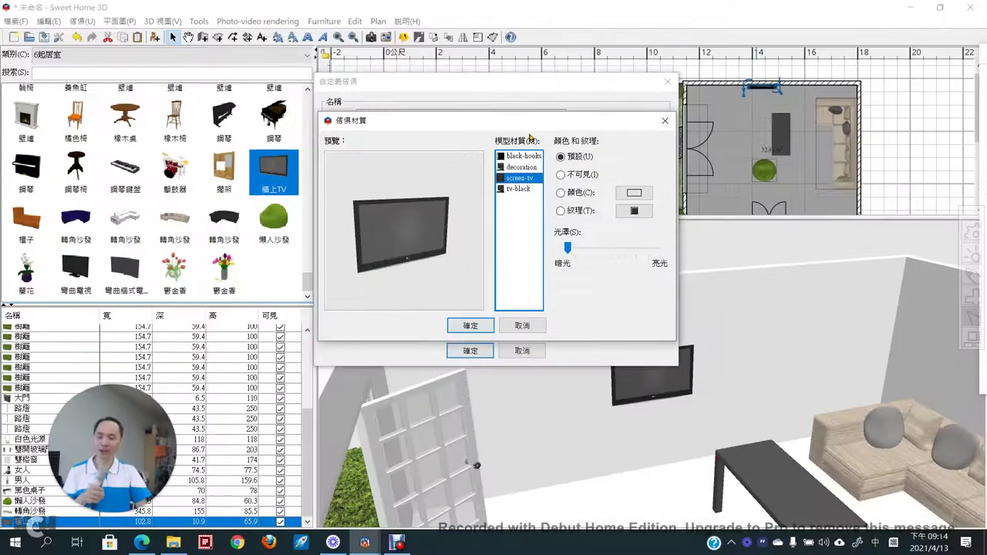
Move the materials dialog aside, capture the TV's 大小 values as a floating screenshot and enlarge it for reference.
left_click_drag(506, 119, 352, 139)
key("F1")
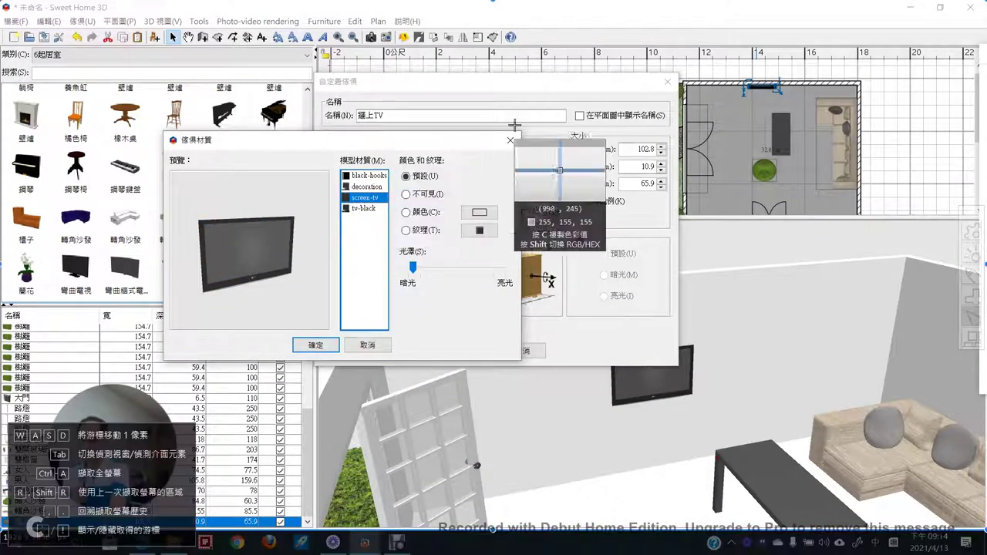
left_click_drag(560, 128, 694, 173)
left_click(624, 211)
scroll(694, 172, "up", 9)
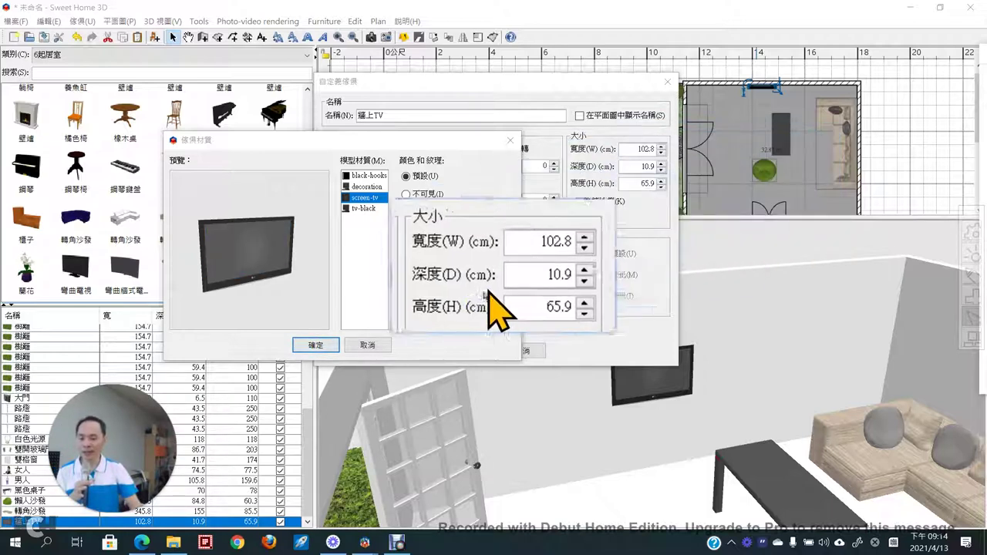
Open the texture selection for the screen-tv material and start importing a new texture.
left_click(372, 298)
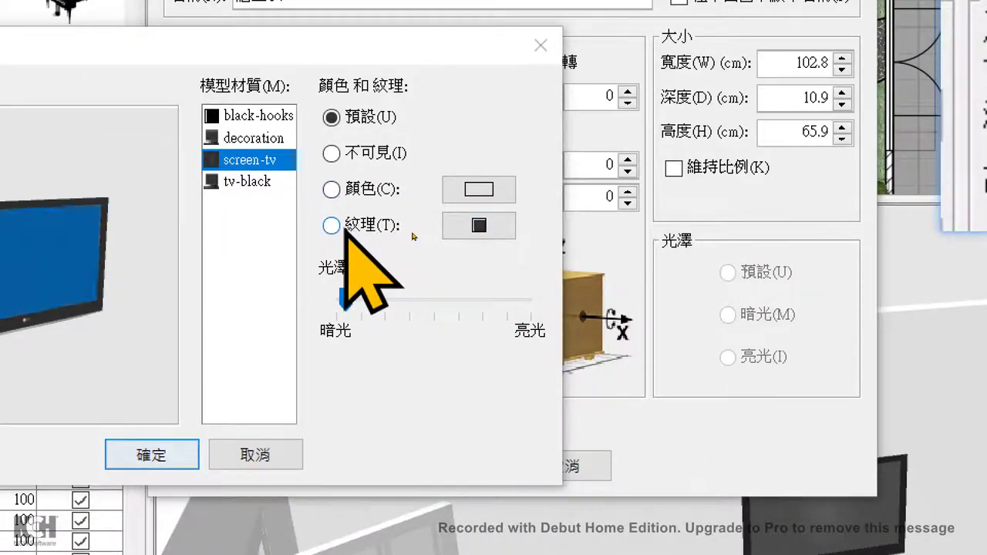
left_click(479, 225)
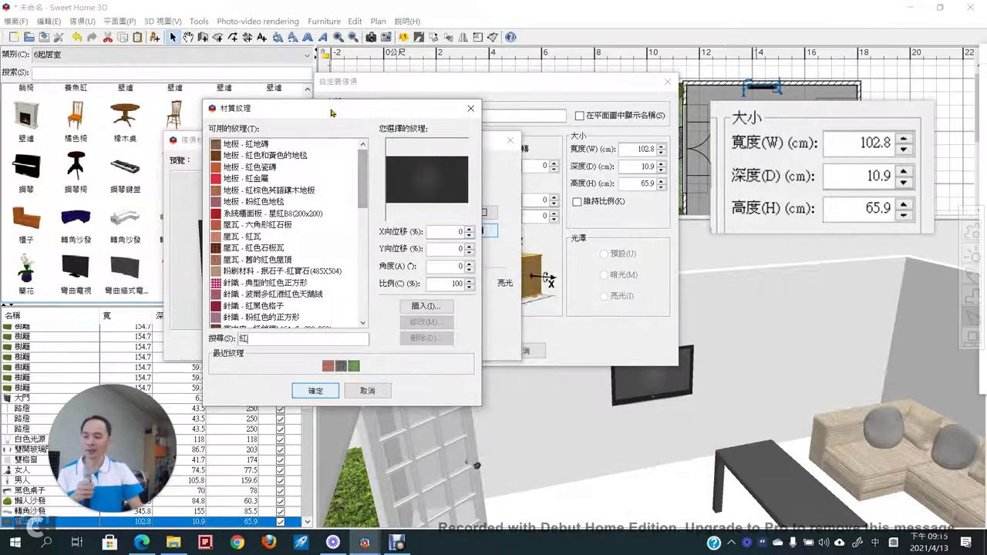
left_click_drag(334, 110, 317, 78)
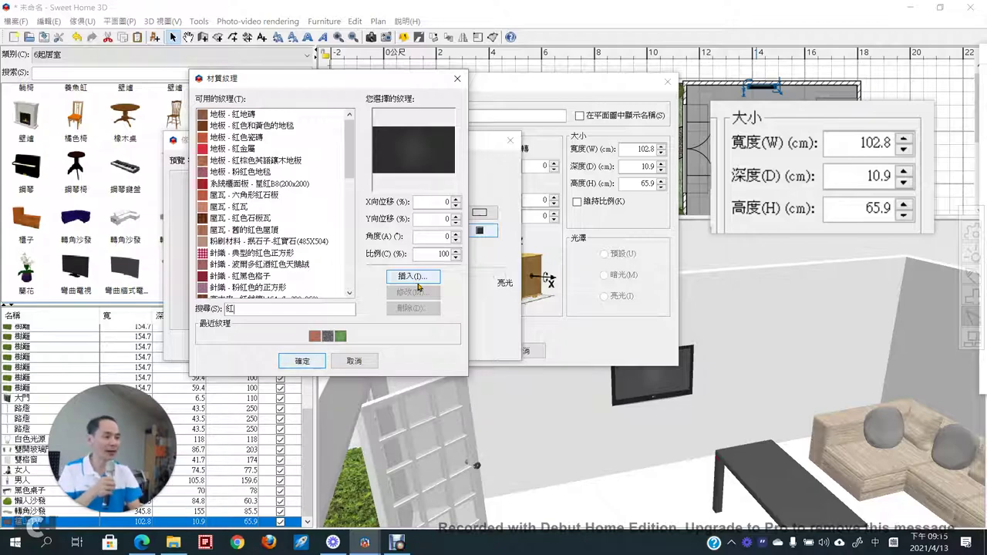
left_click(417, 283)
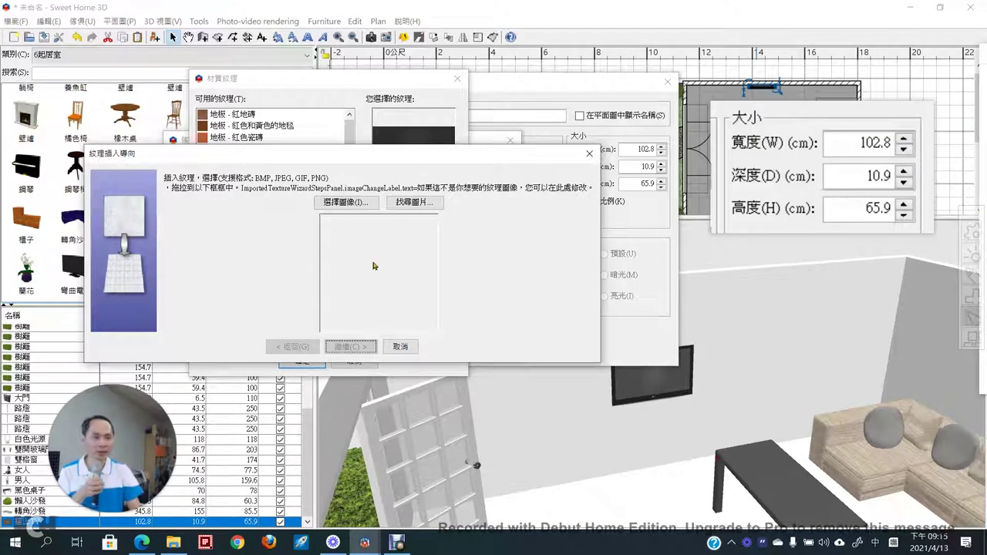
Load 620452-5ec61f7e6c1b5.jpg from the desktop as the new texture image and continue to its attributes.
left_click(344, 202)
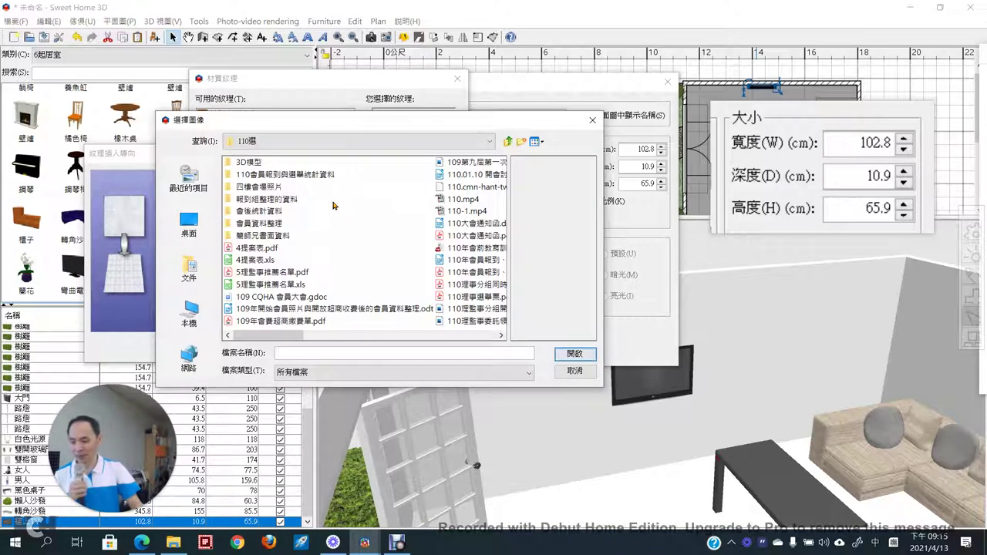
left_click(189, 223)
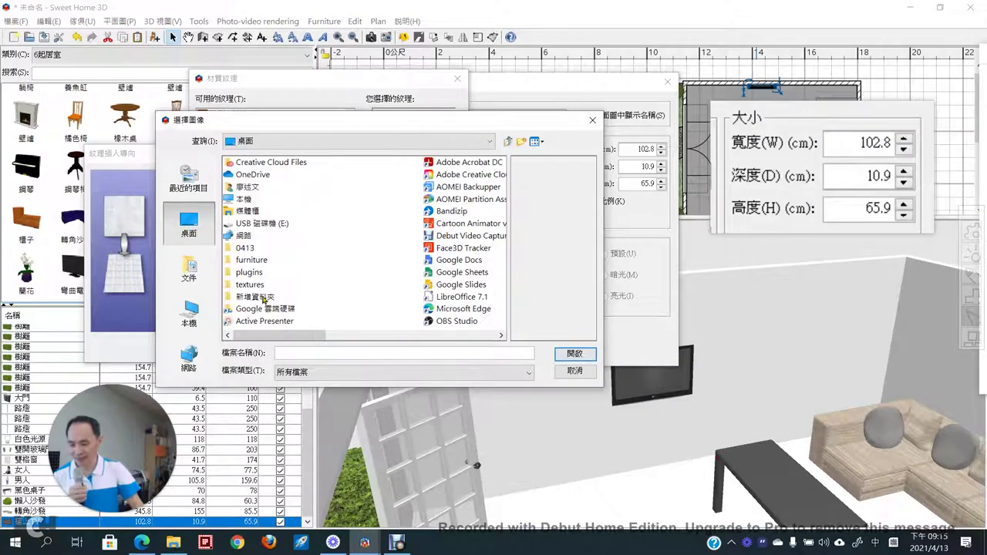
left_click_drag(317, 335, 443, 336)
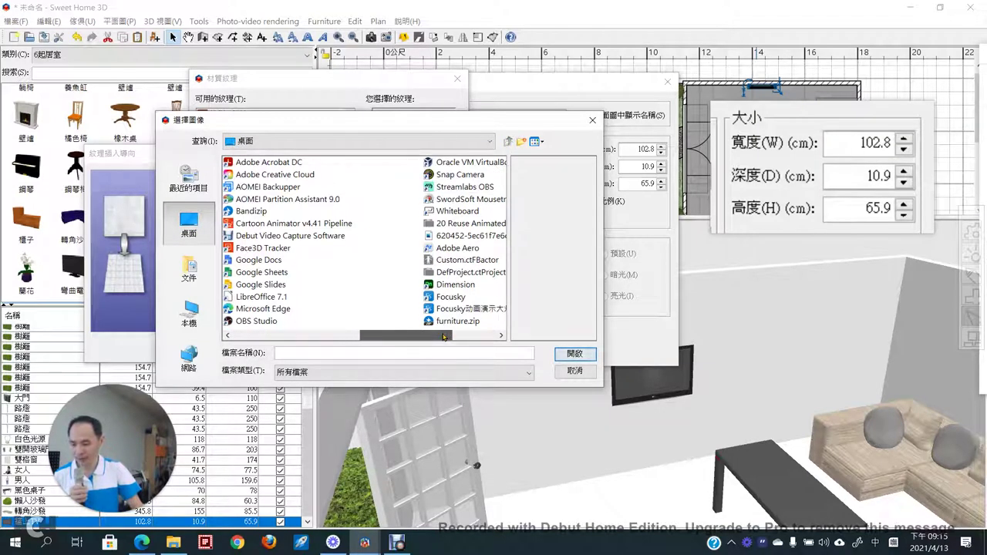
left_click_drag(444, 337, 486, 334)
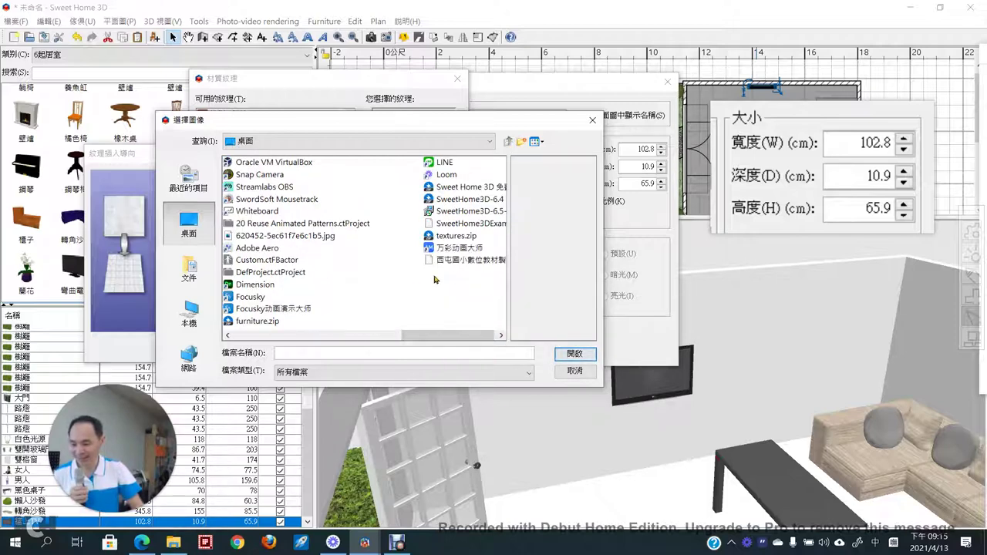
left_click(262, 236)
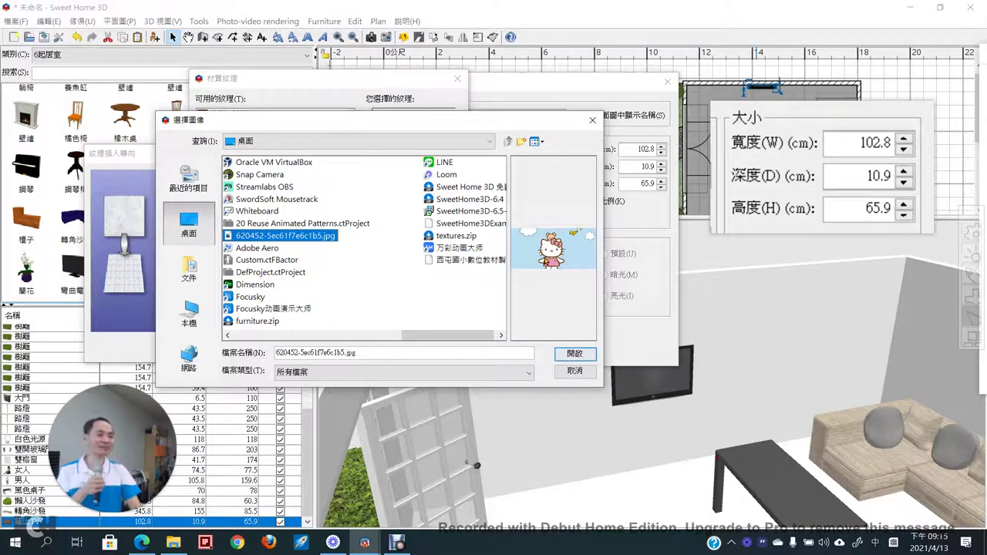
left_click(573, 353)
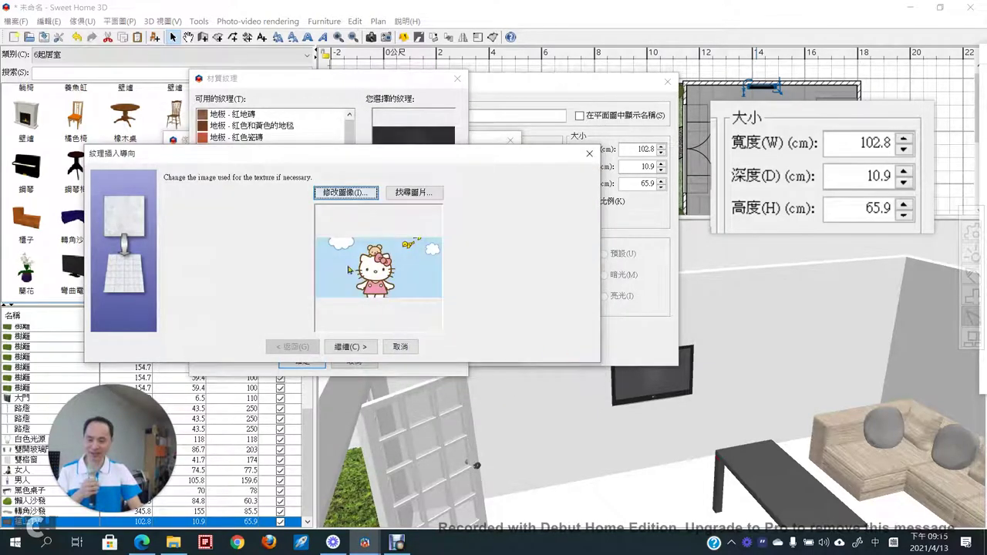
left_click(358, 349)
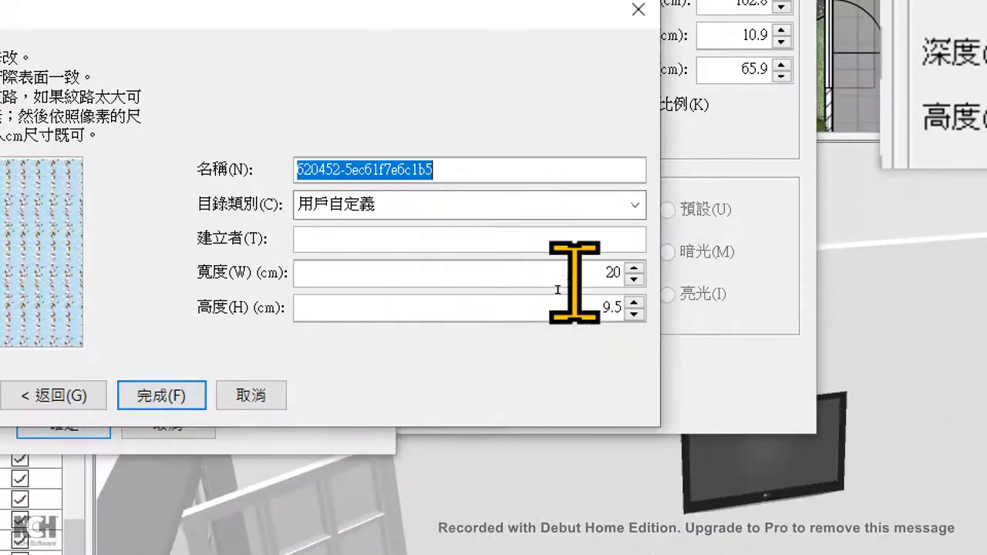
left_click(585, 280)
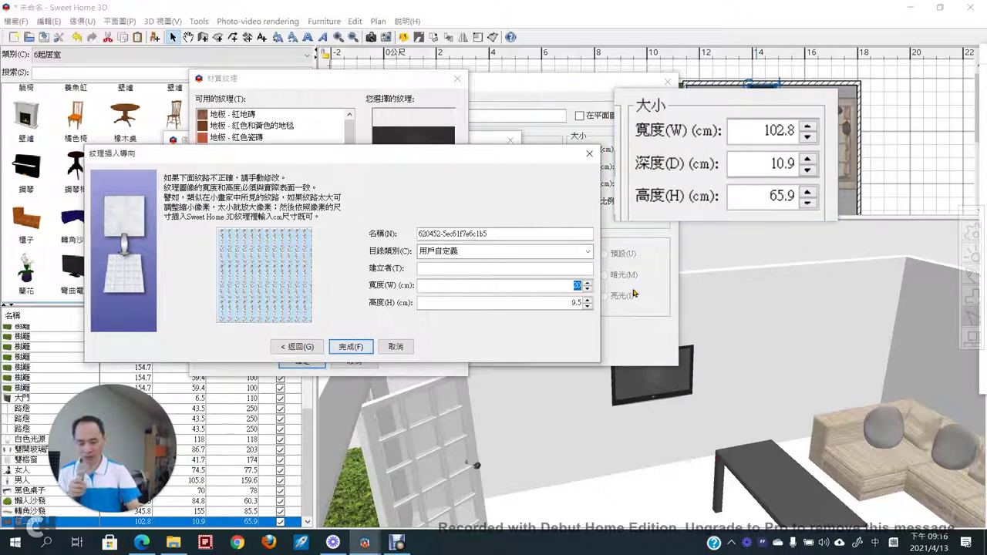
key("BackSpace")
key("BackSpace")
type("10")
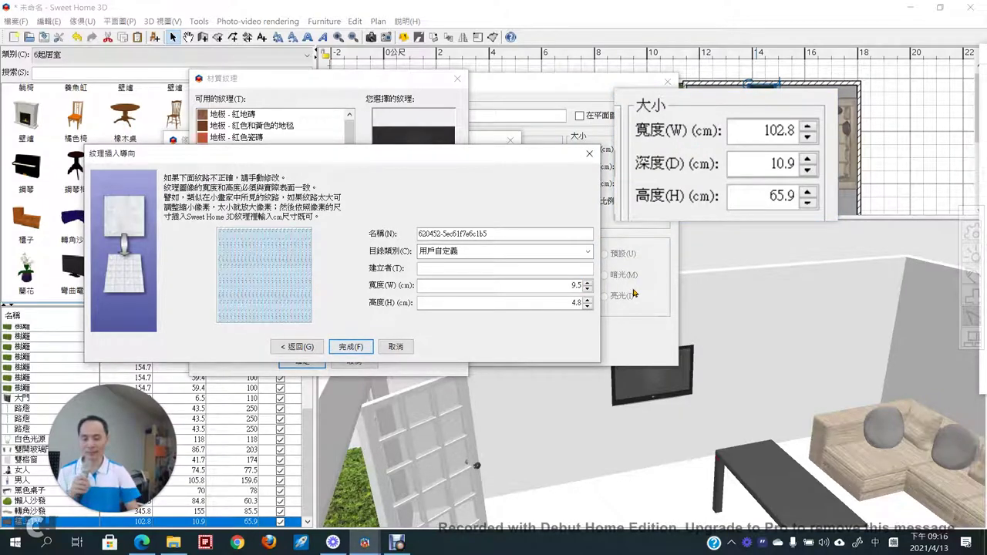
Set the imported texture's 寬度 to 102.8 cm, matching the TV's width, and finish the texture import.
double_click(575, 285)
type("1")
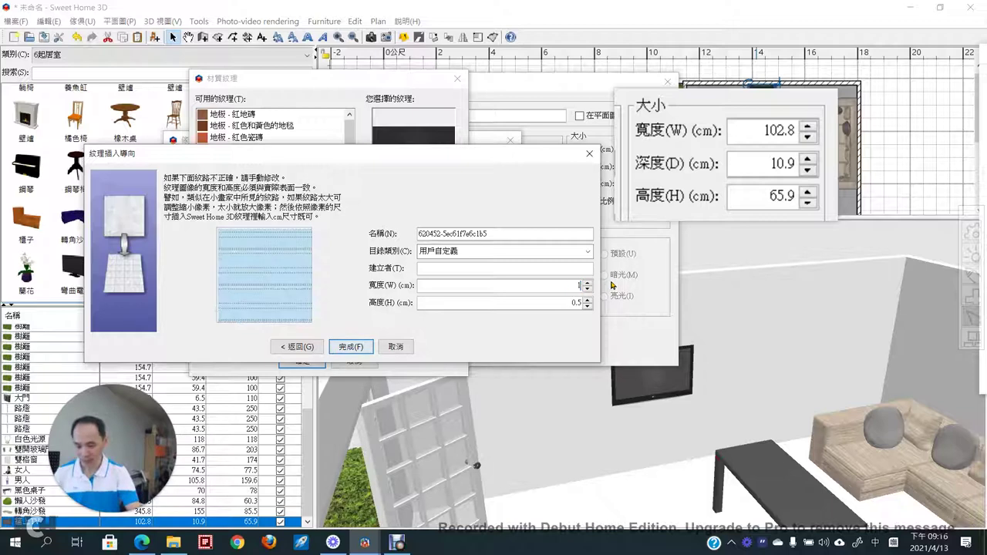
type("02.")
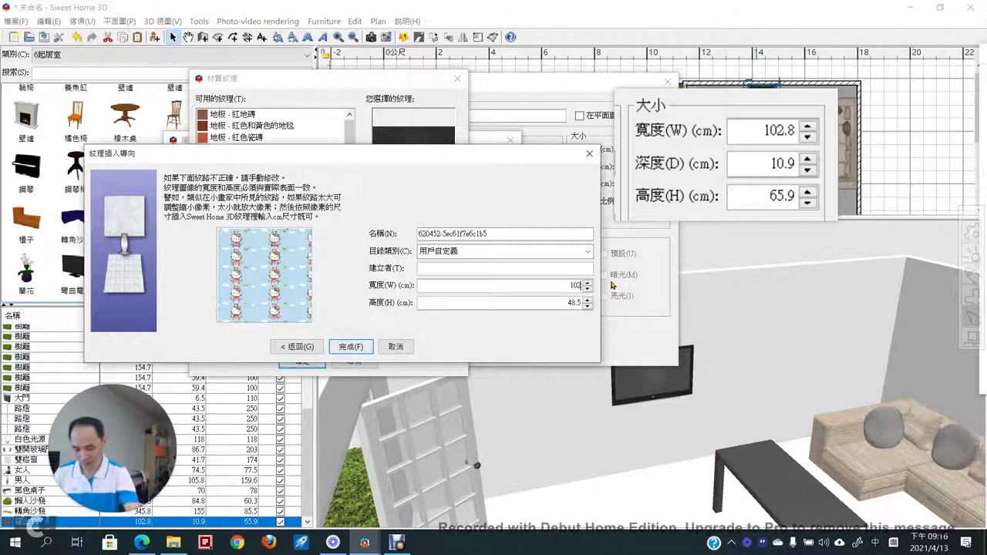
type("8")
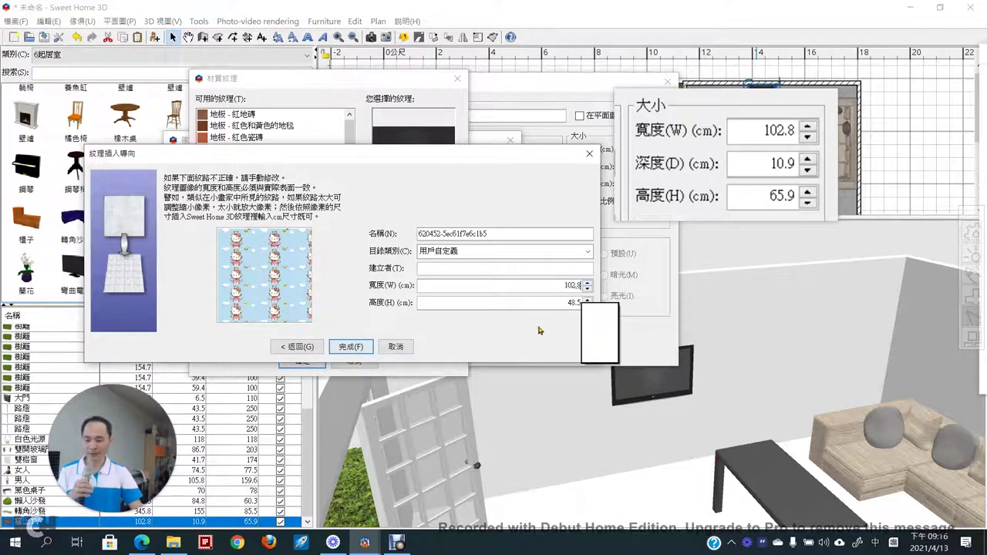
left_click(545, 301)
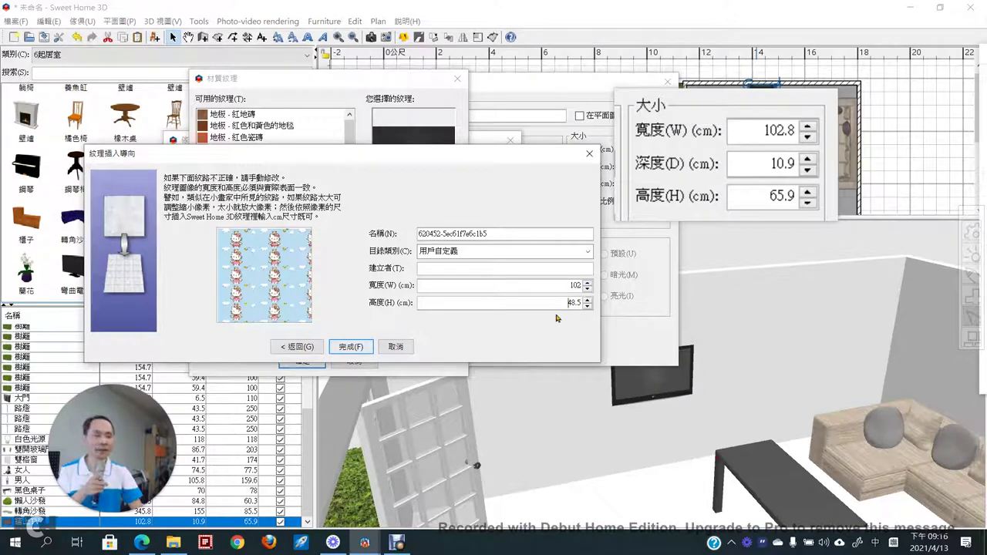
left_click(351, 346)
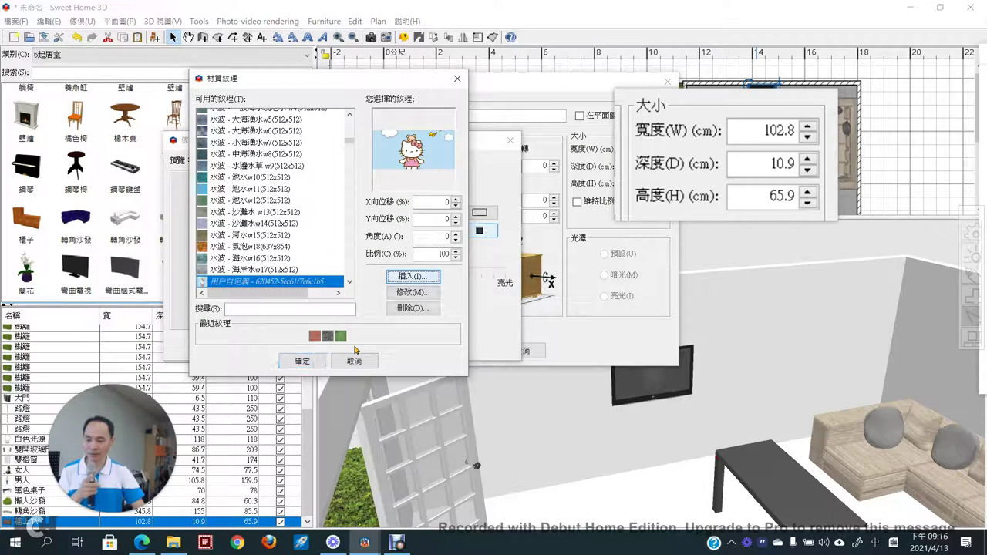
Apply the imported Hello Kitty texture to screen-tv, turn the preview to check it, and confirm the TV's material and furniture settings.
left_click(302, 360)
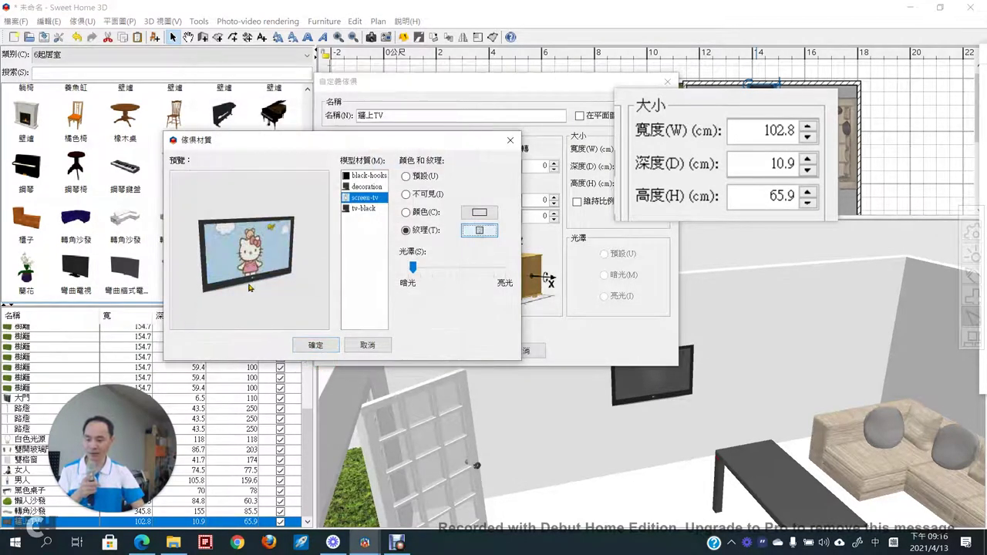
left_click_drag(287, 262, 248, 247)
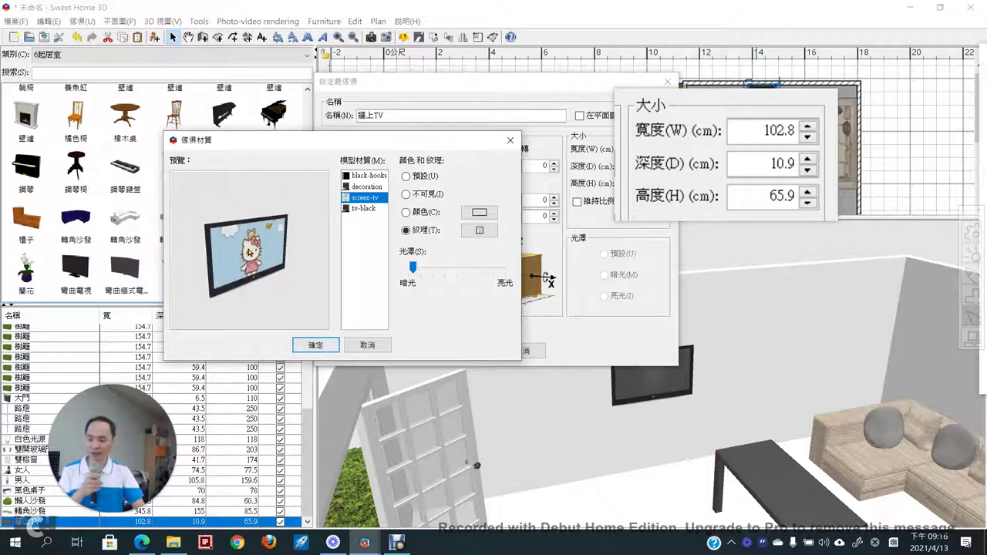
left_click_drag(249, 245, 277, 308)
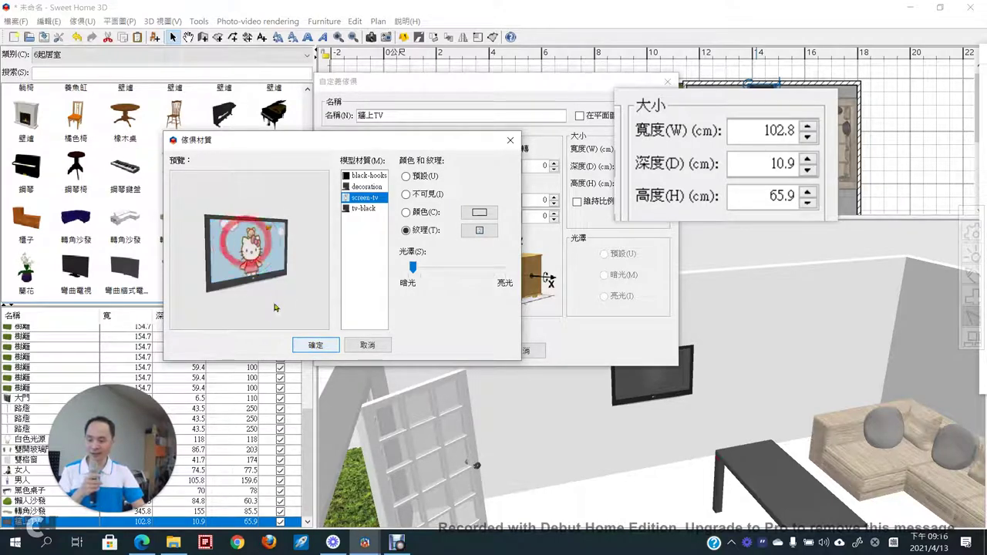
left_click(312, 346)
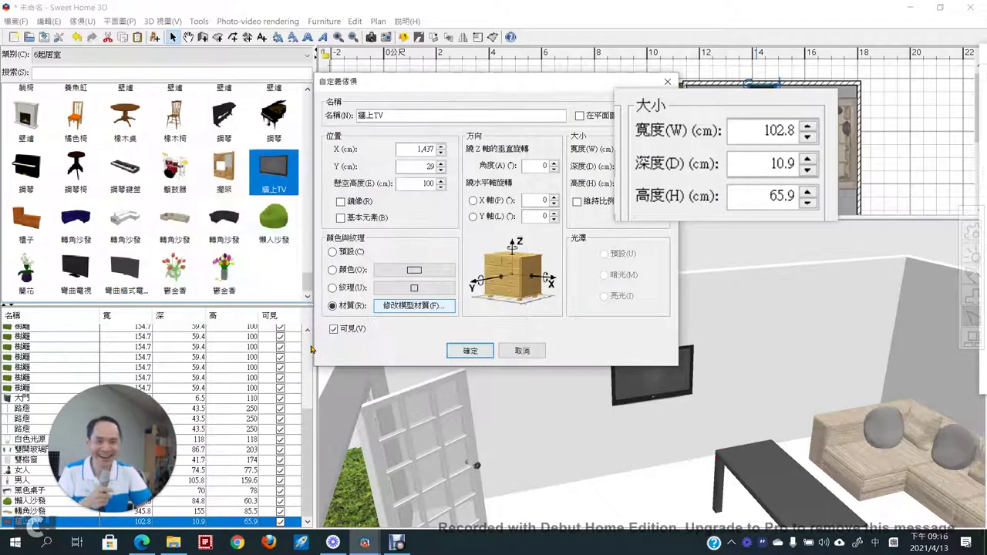
left_click(470, 351)
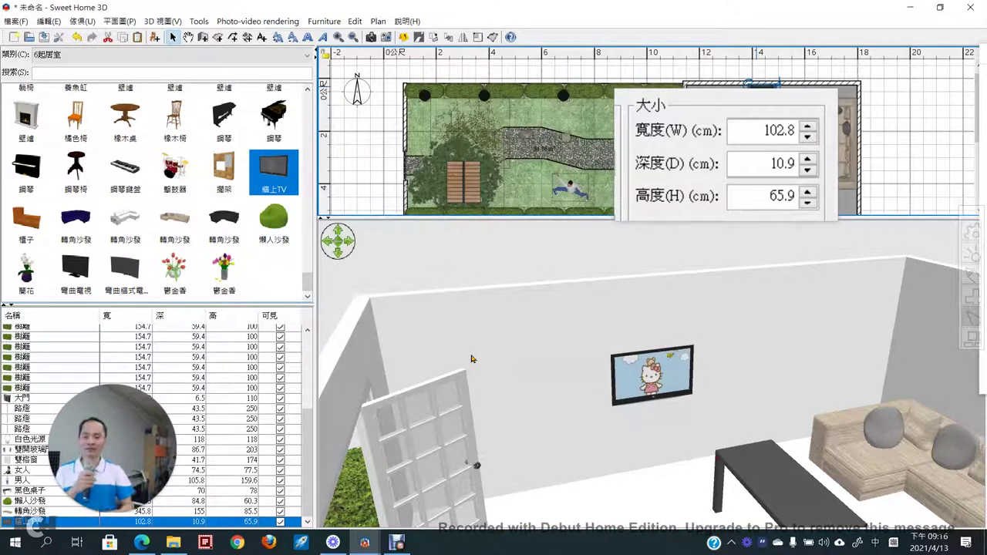
Open the options for the floating 大小 screenshot.
right_click(713, 192)
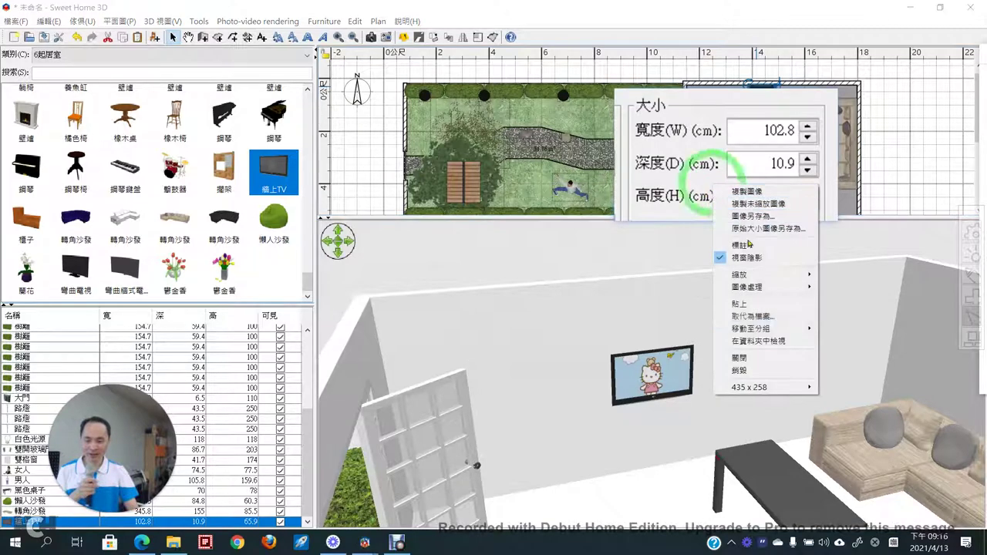